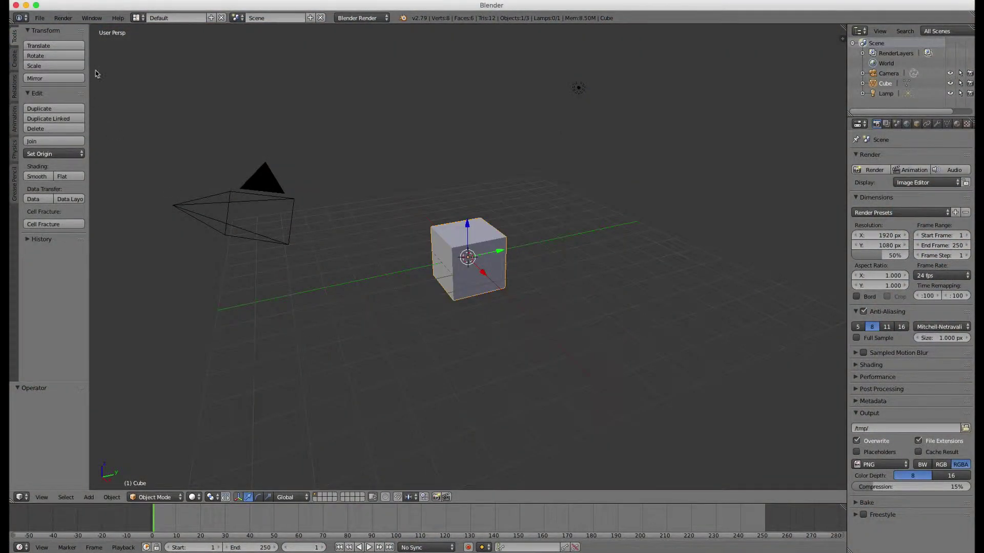
# In the Add-ons preferences, find and enable the 3D Print Toolbox add-on
pyautogui.click(40, 18)
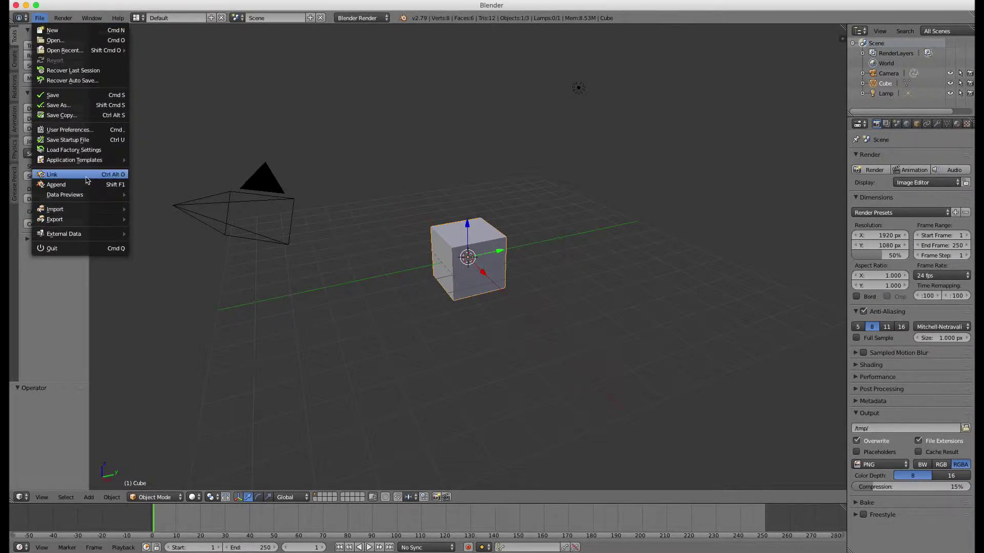
pyautogui.click(85, 129)
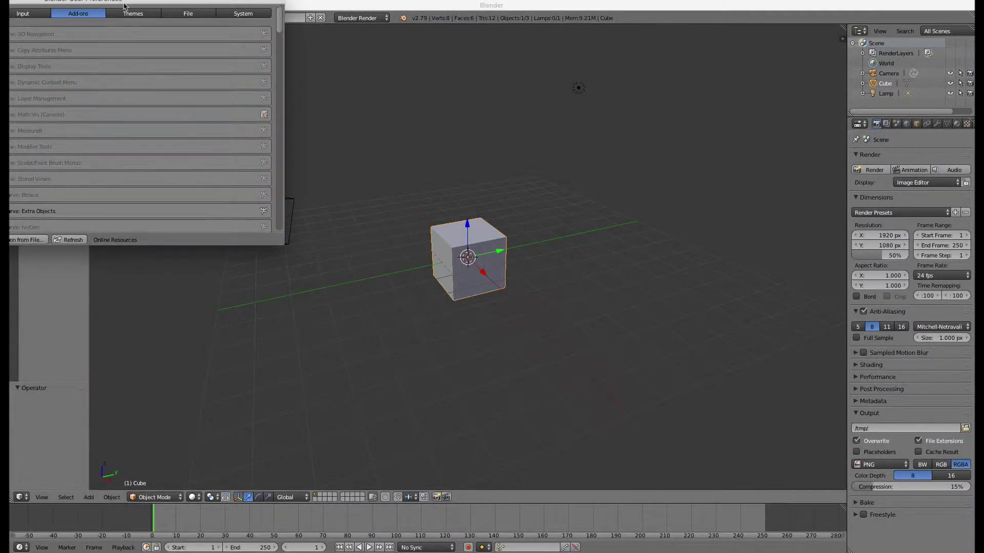
pyautogui.click(194, 145)
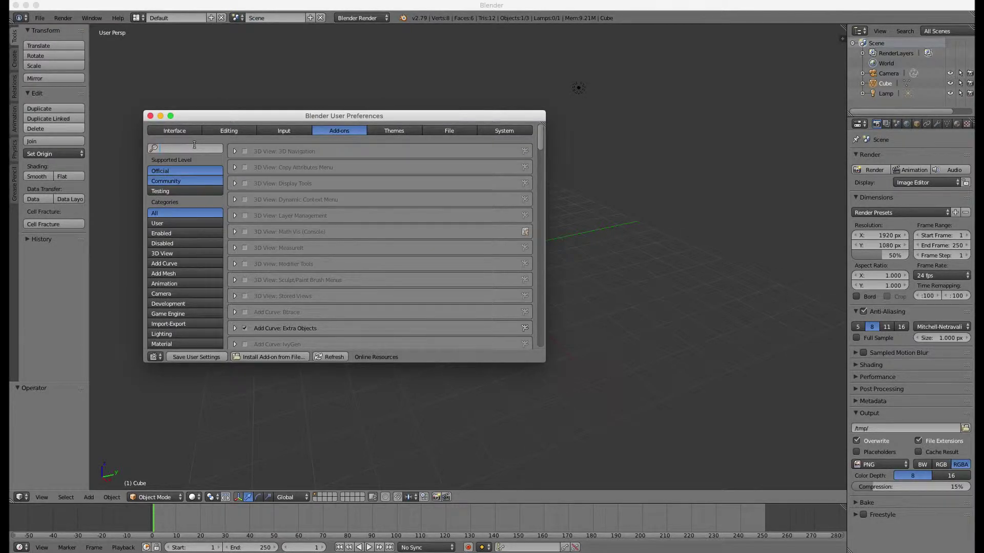
pyautogui.write('3d pr')
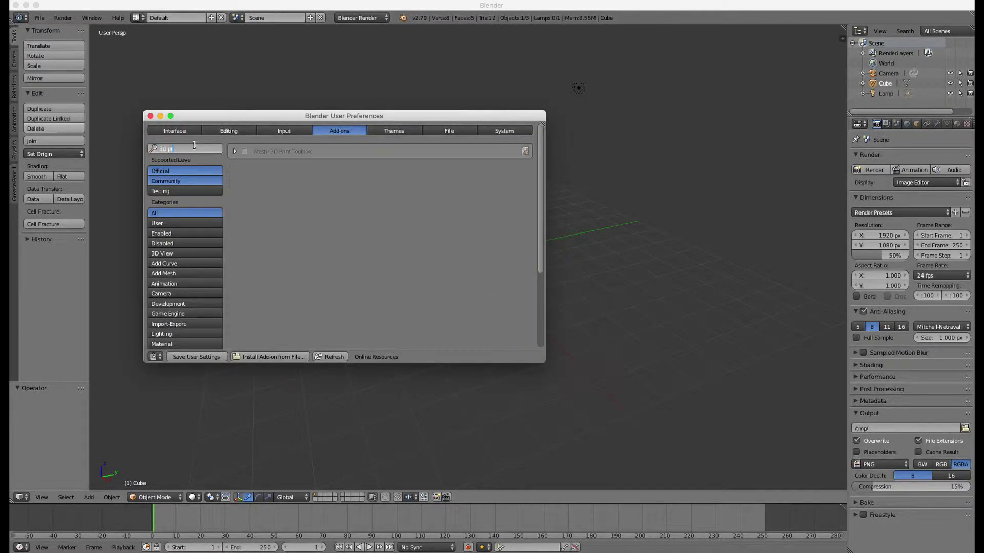
pyautogui.click(246, 151)
pyautogui.click(245, 151)
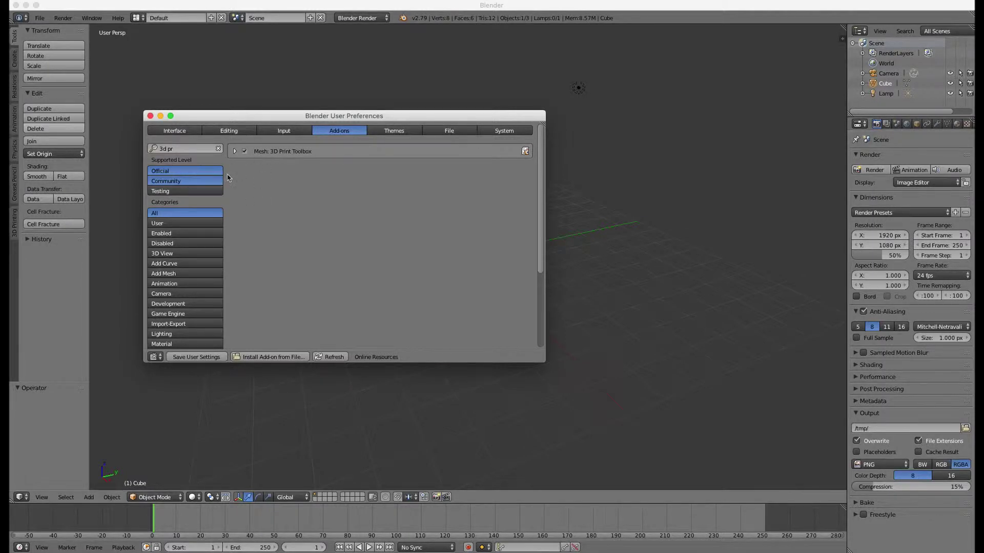
# Search for and enable the BoltFactory add-on, then save the user settings
pyautogui.click(200, 149)
pyautogui.press('BackSpace')
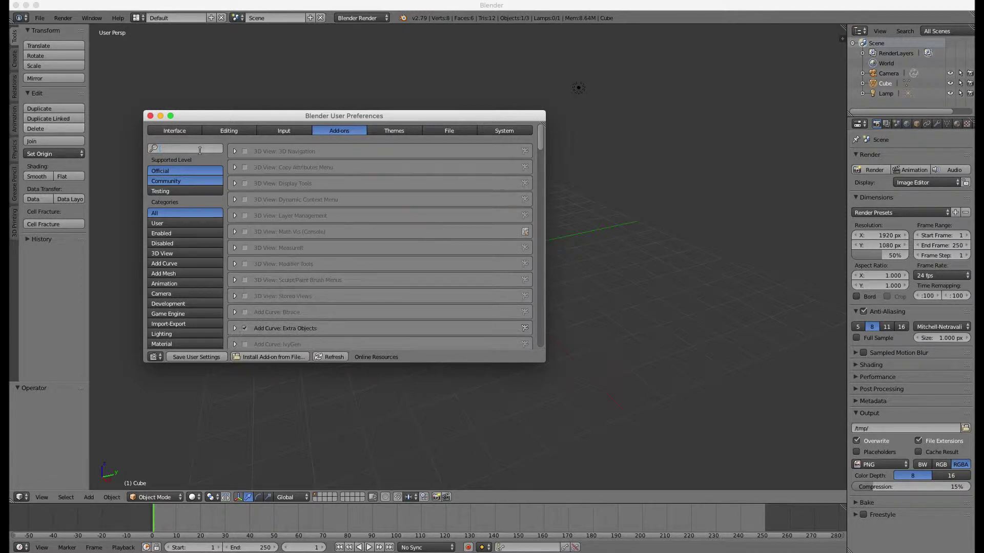
pyautogui.write('bolt')
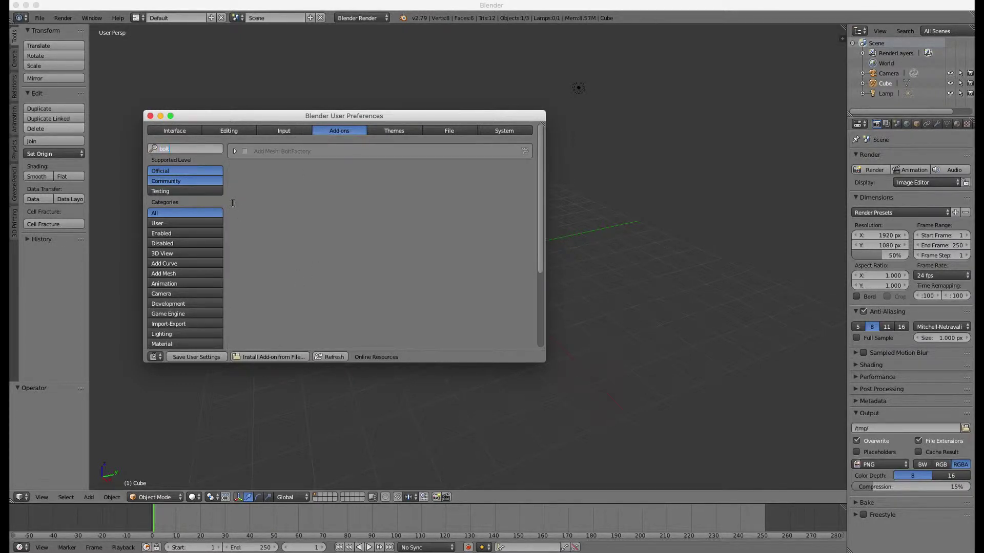
pyautogui.click(242, 152)
pyautogui.click(244, 151)
pyautogui.click(181, 359)
# Close the preferences, delete the default cube and add a Bolt mesh
pyautogui.click(150, 116)
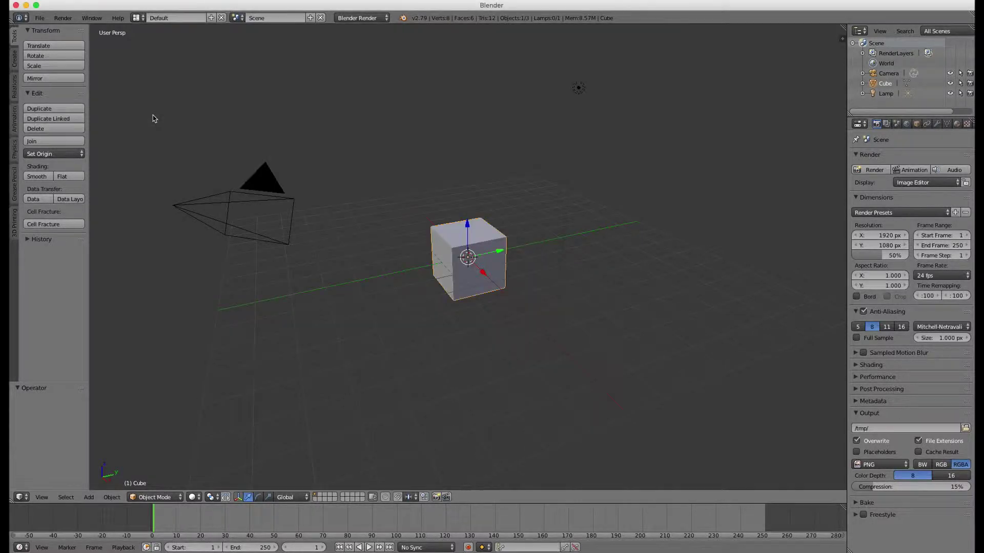
pyautogui.press('x')
pyautogui.click(383, 247)
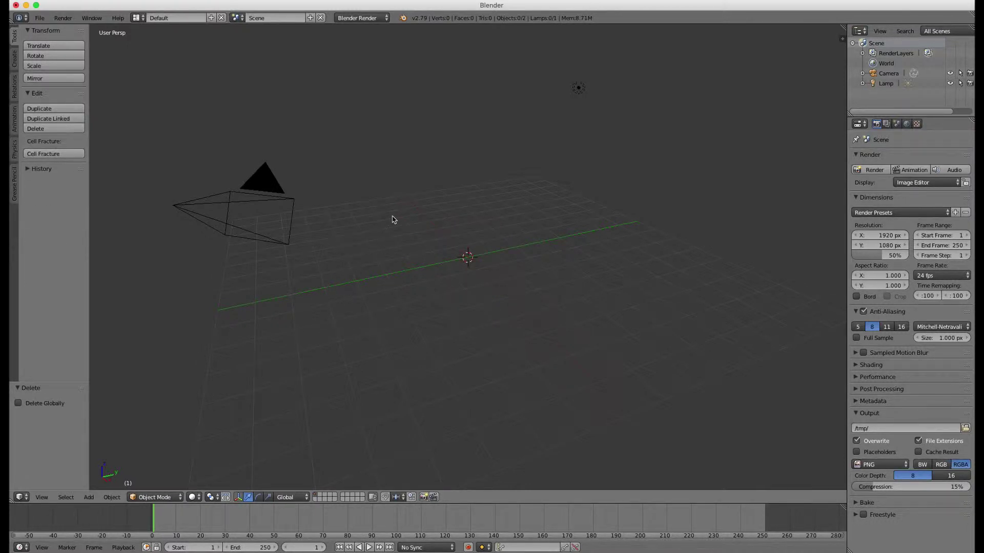
pyautogui.hotkey('shift', 'a')
pyautogui.moveTo(393, 219)
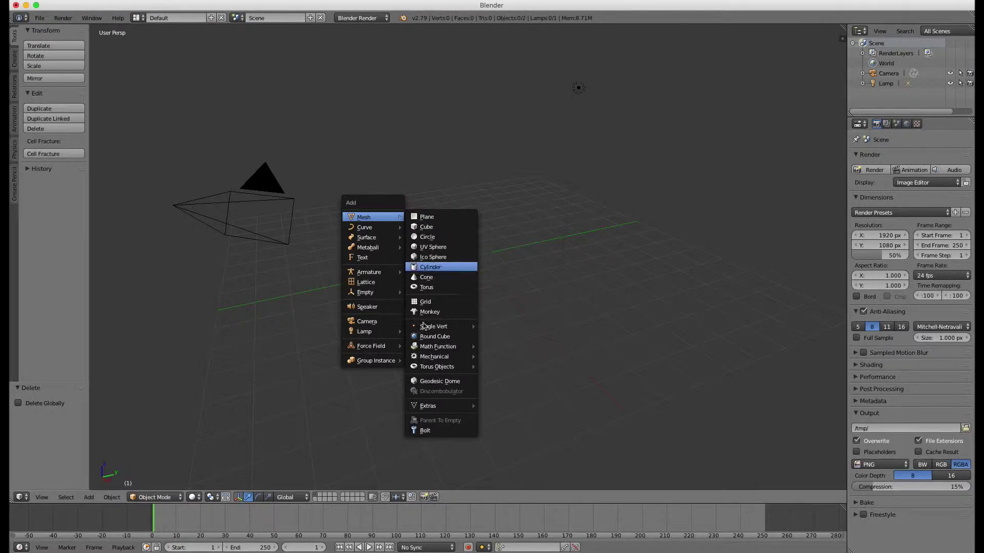
pyautogui.click(424, 430)
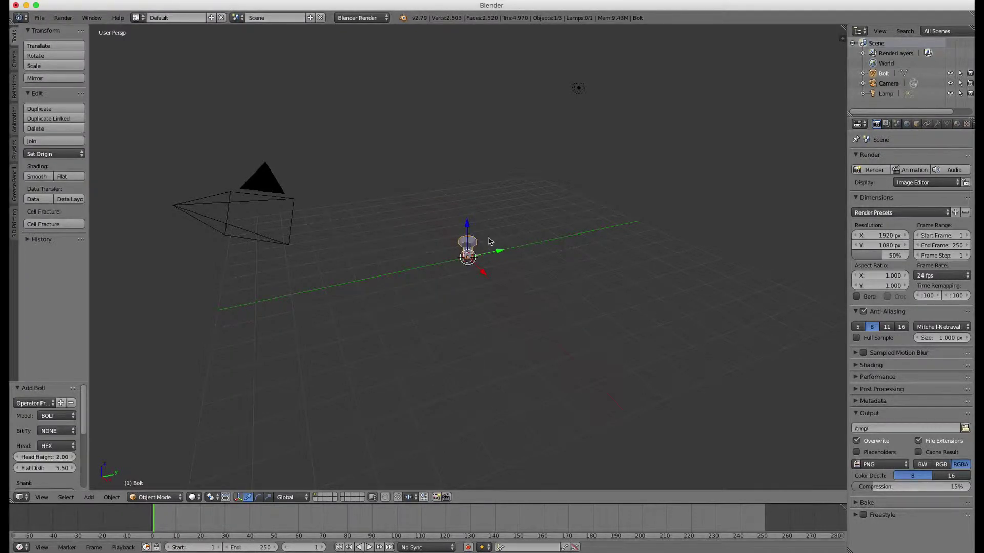
# Give the bolt 4.45 flat distance, 64 divisions, 2.29 minor diameter, 0.62 pitch and 0.54 shank length
pyautogui.scroll(10, 487, 242)
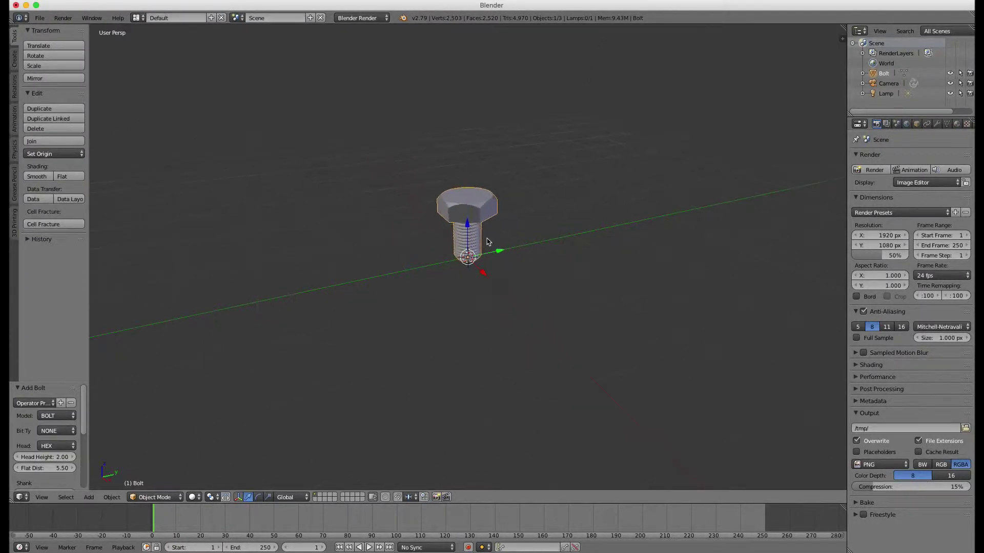
pyautogui.moveTo(488, 242); pyautogui.dragTo(486, 205, button='middle')
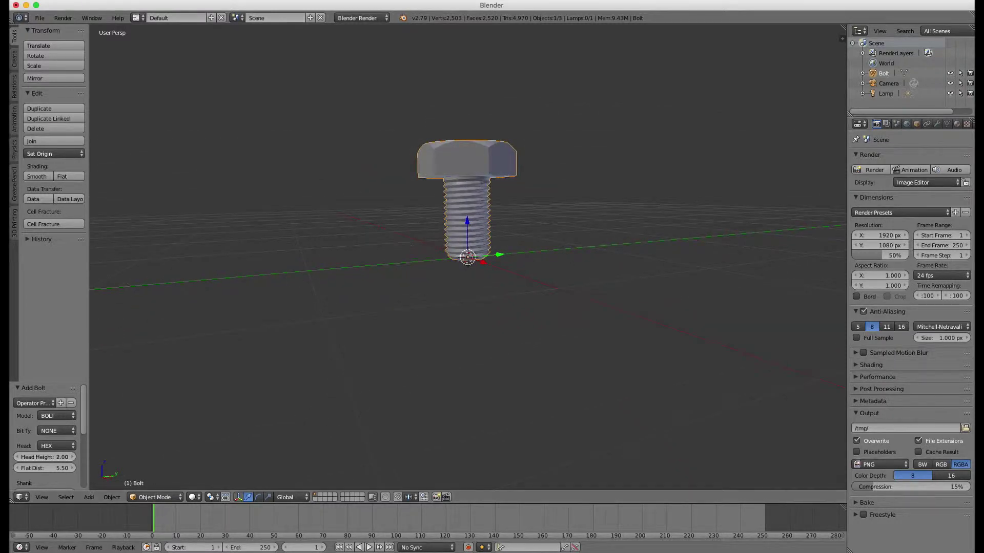
pyautogui.moveTo(60, 382); pyautogui.dragTo(57, 280)
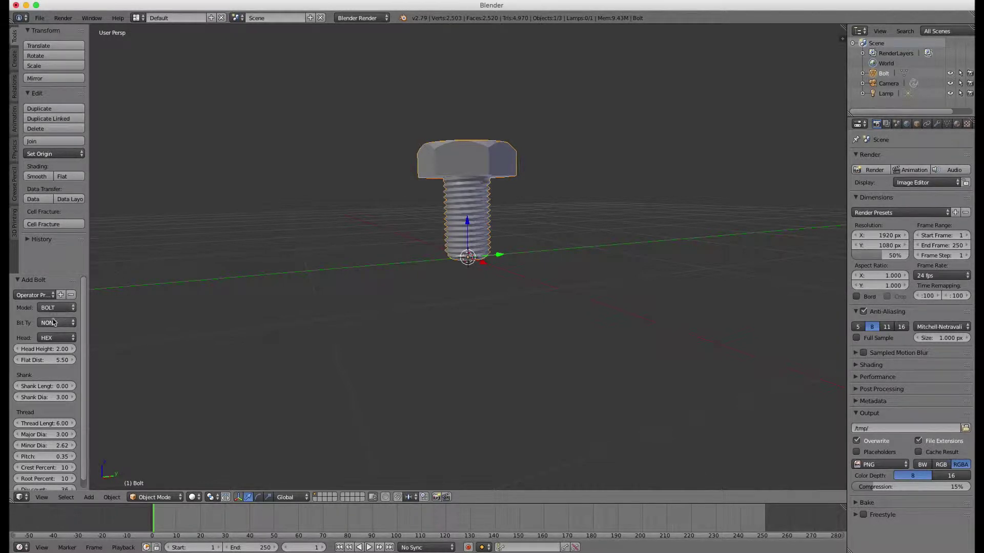
pyautogui.moveTo(51, 362); pyautogui.dragTo(26, 363)
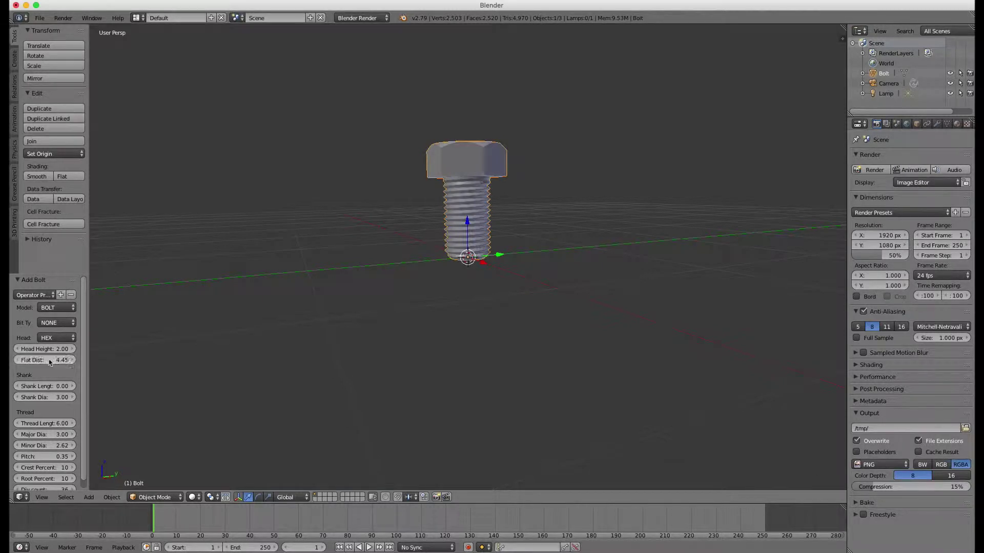
pyautogui.scroll(-1, 47, 409)
pyautogui.moveTo(51, 416); pyautogui.dragTo(25, 415)
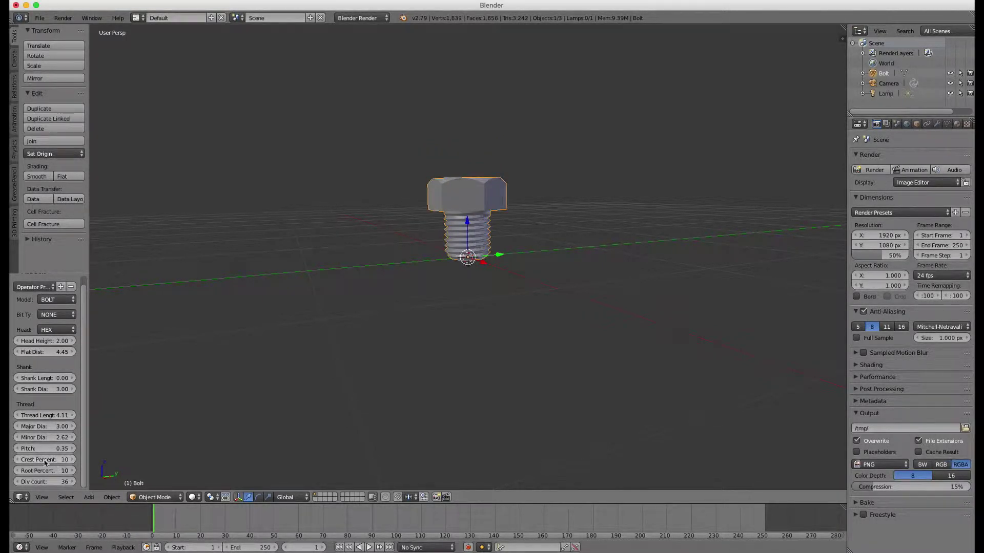
pyautogui.moveTo(45, 482); pyautogui.dragTo(50, 482)
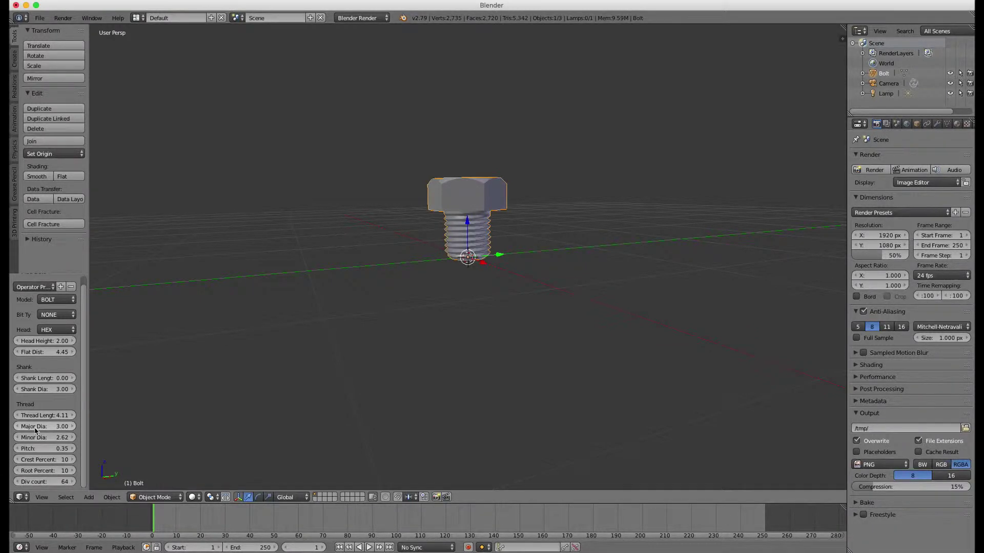
pyautogui.moveTo(40, 437); pyautogui.dragTo(44, 448)
pyautogui.moveTo(38, 378); pyautogui.dragTo(44, 378)
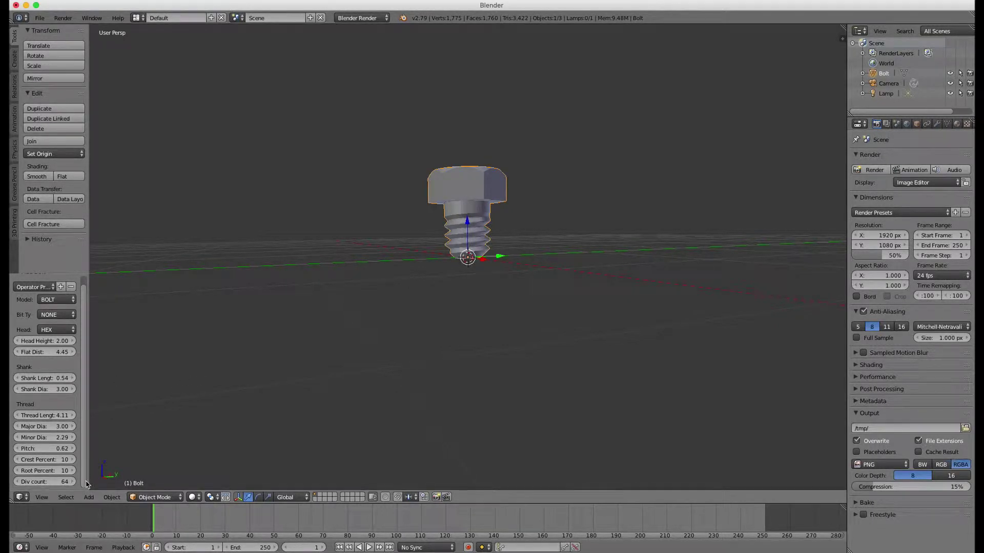
pyautogui.scroll(-5, 332, 312)
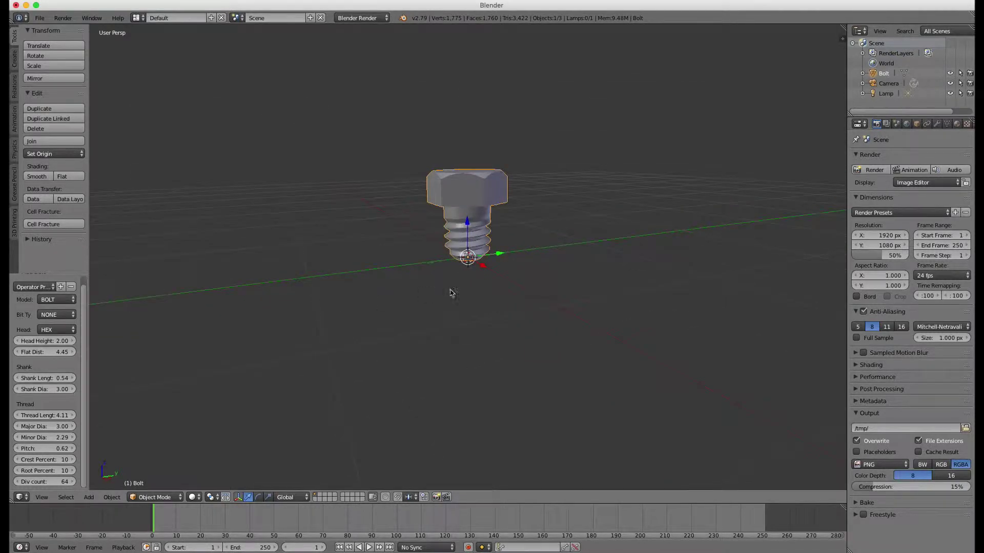
# Move the bolt 1.595 along Y and add a second bolt switched to the hex nut model
pyautogui.moveTo(501, 255); pyautogui.dragTo(667, 235)
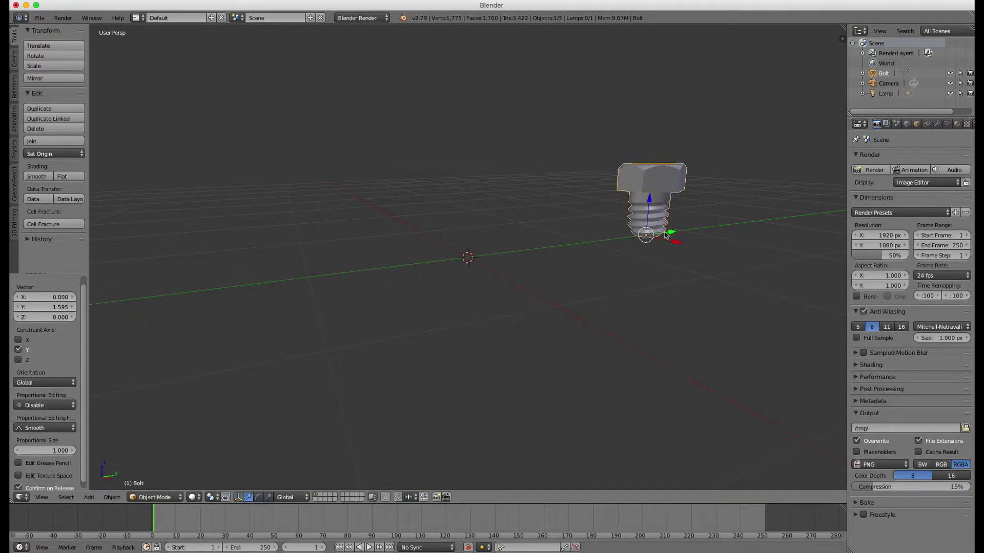
pyautogui.hotkey('shift', 'a')
pyautogui.moveTo(425, 289)
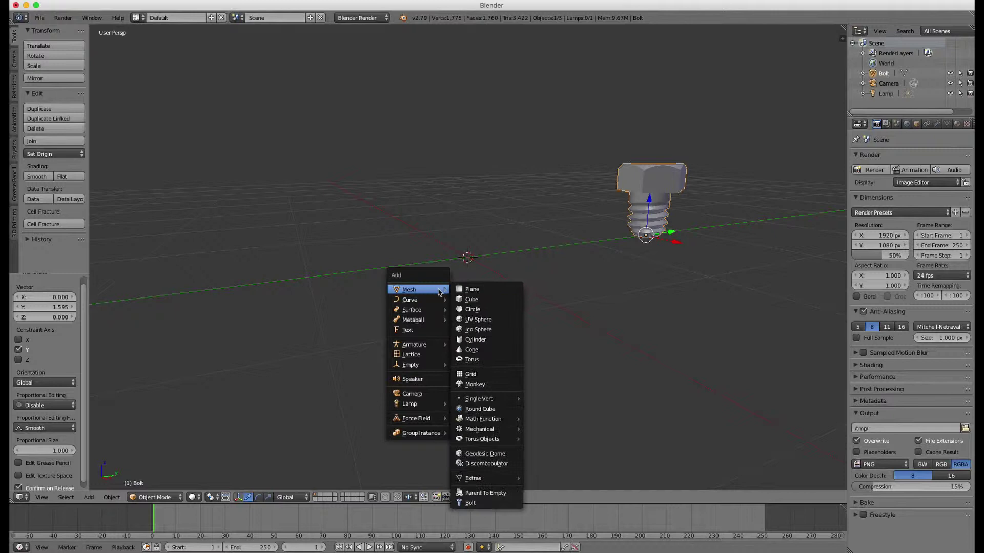
pyautogui.click(481, 506)
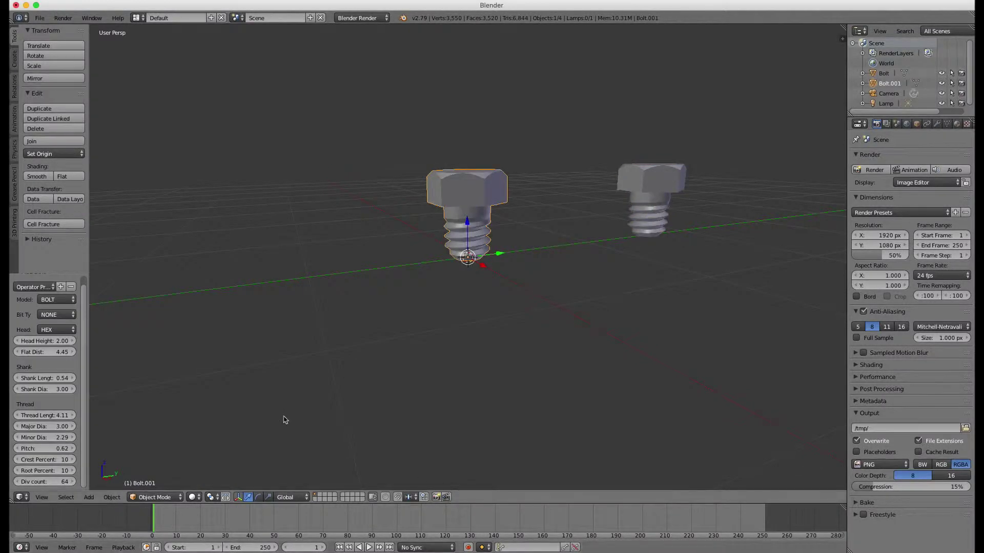
pyautogui.click(48, 300)
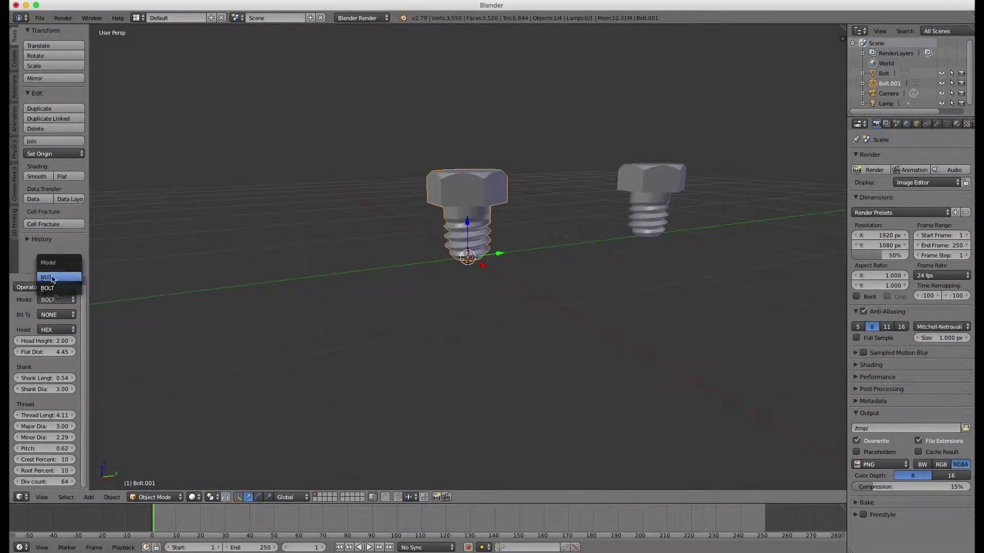
pyautogui.click(52, 278)
# Set the nut's flat width to 4.51, major diameter to 3.15 and minor diameter to 2.44
pyautogui.scroll(5, 478, 257)
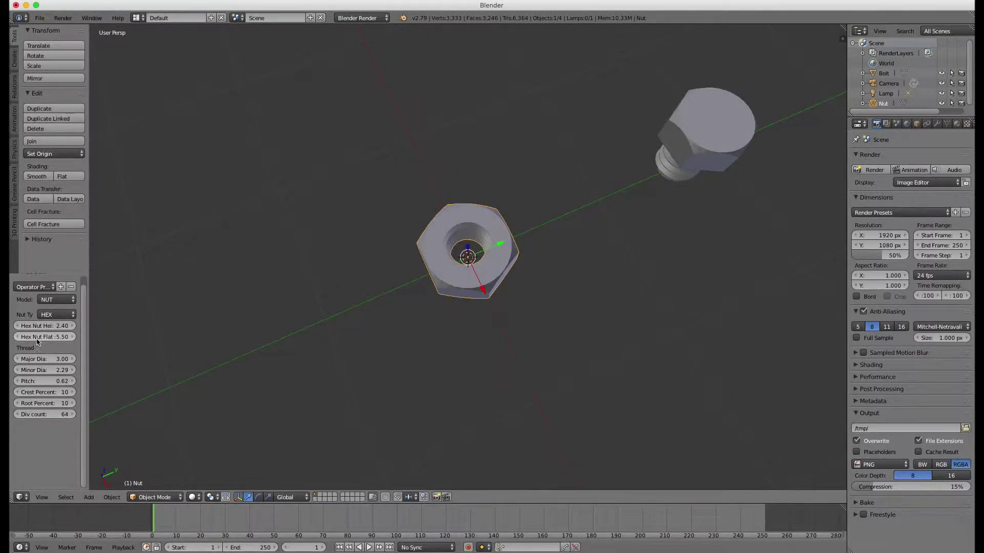
pyautogui.moveTo(37, 339); pyautogui.dragTo(14, 340)
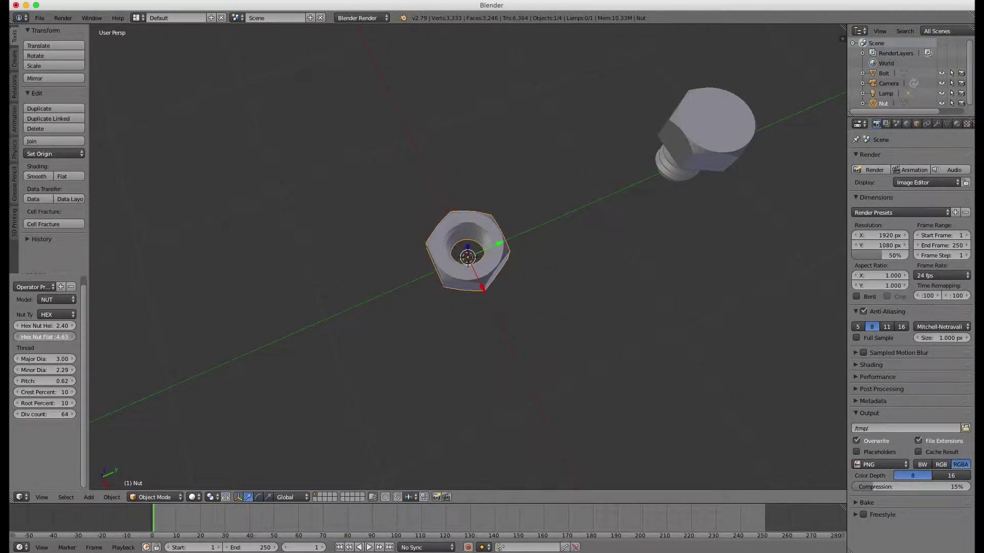
pyautogui.scroll(-10, 465, 318)
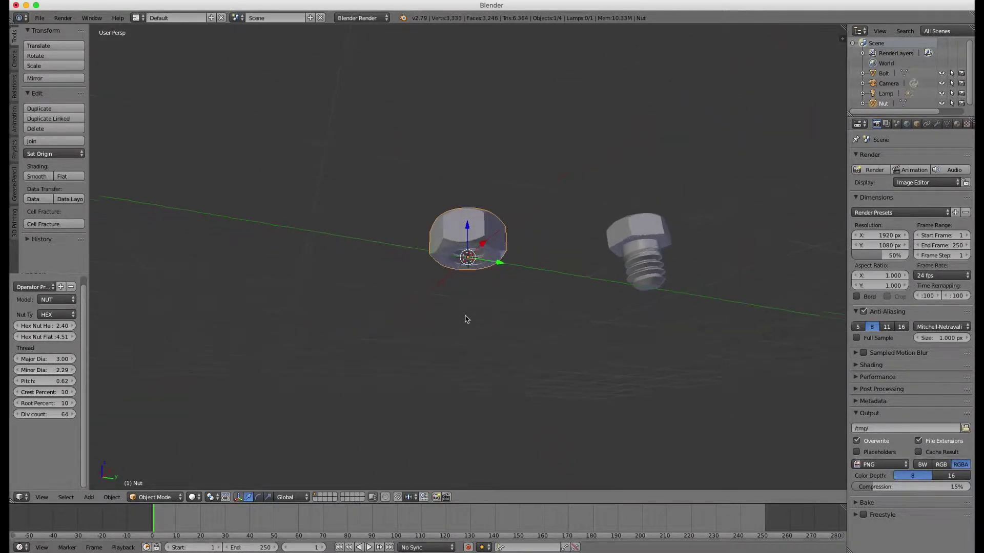
pyautogui.scroll(3, 466, 318)
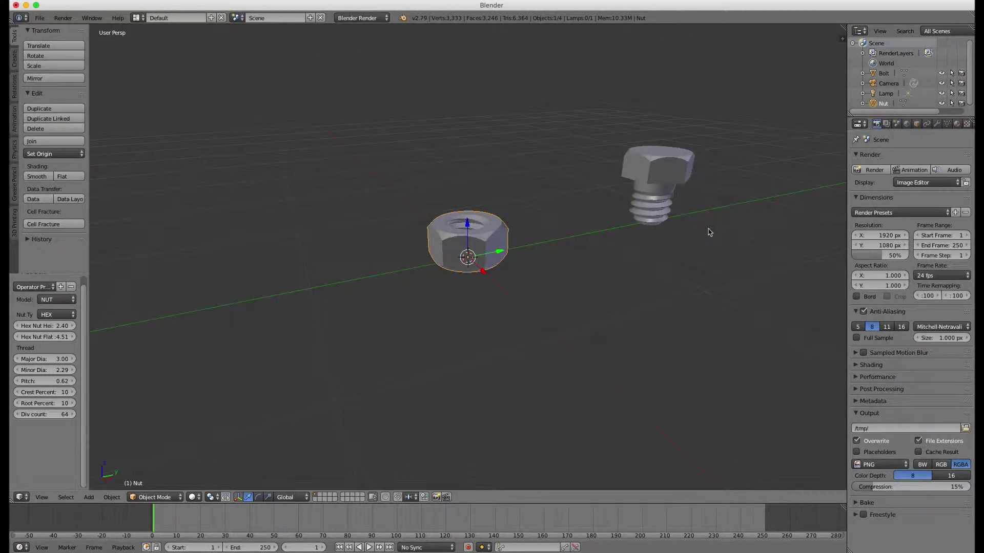
pyautogui.scroll(3, 709, 233)
pyautogui.hscroll(3, 709, 232)
pyautogui.hscroll(5, 709, 232)
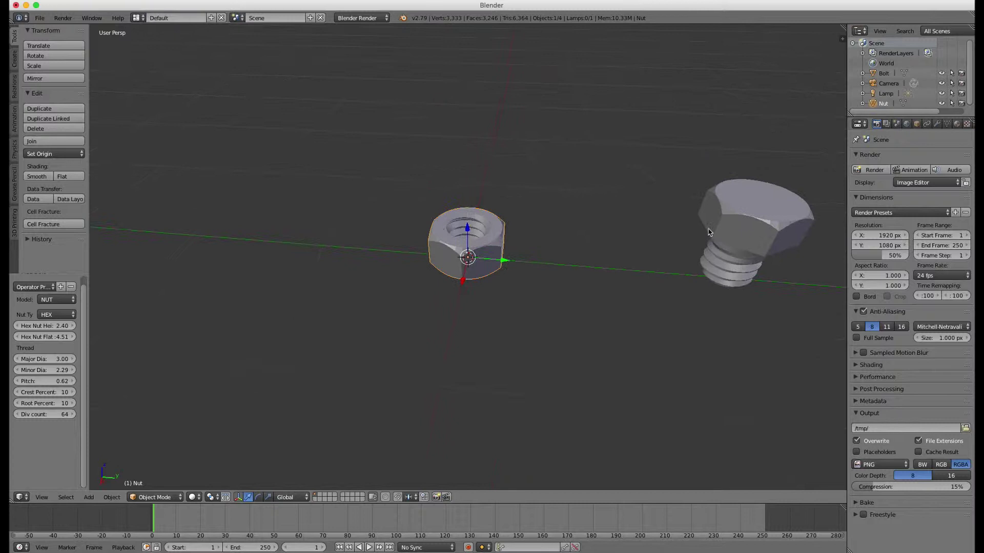
pyautogui.hscroll(2, 709, 232)
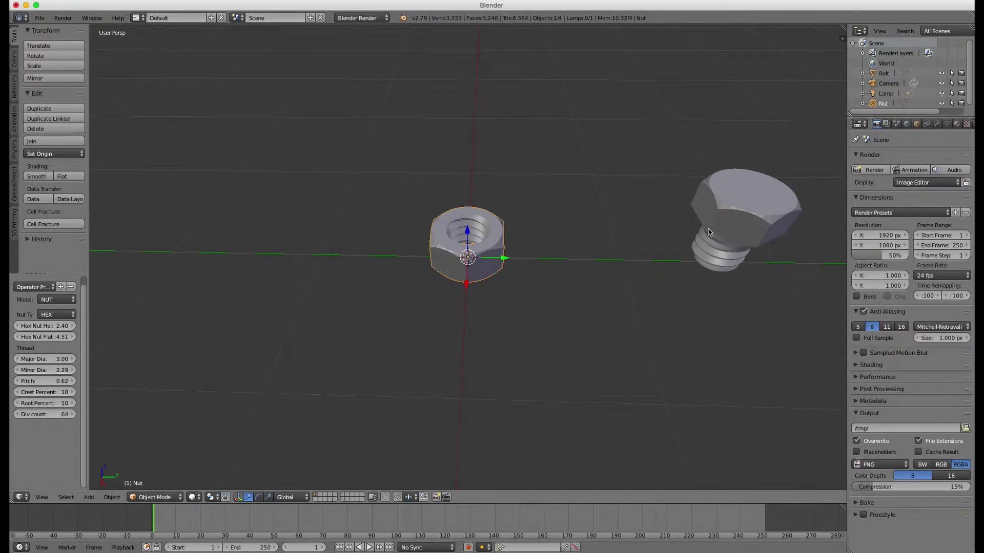
pyautogui.click(73, 360)
pyautogui.click(74, 359)
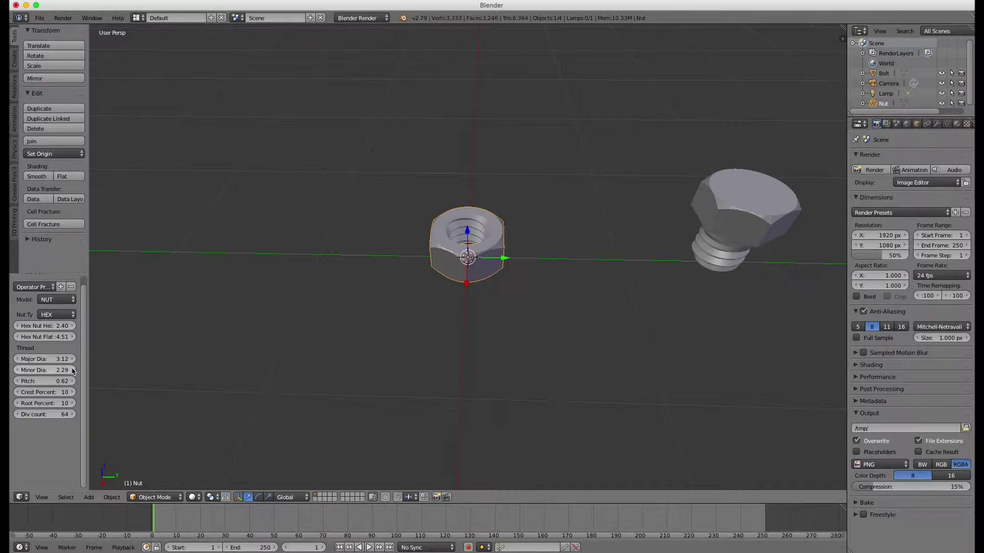
pyautogui.click(74, 359)
pyautogui.click(74, 360)
pyautogui.moveTo(73, 374); pyautogui.dragTo(108, 373)
pyautogui.scroll(-5, 507, 308)
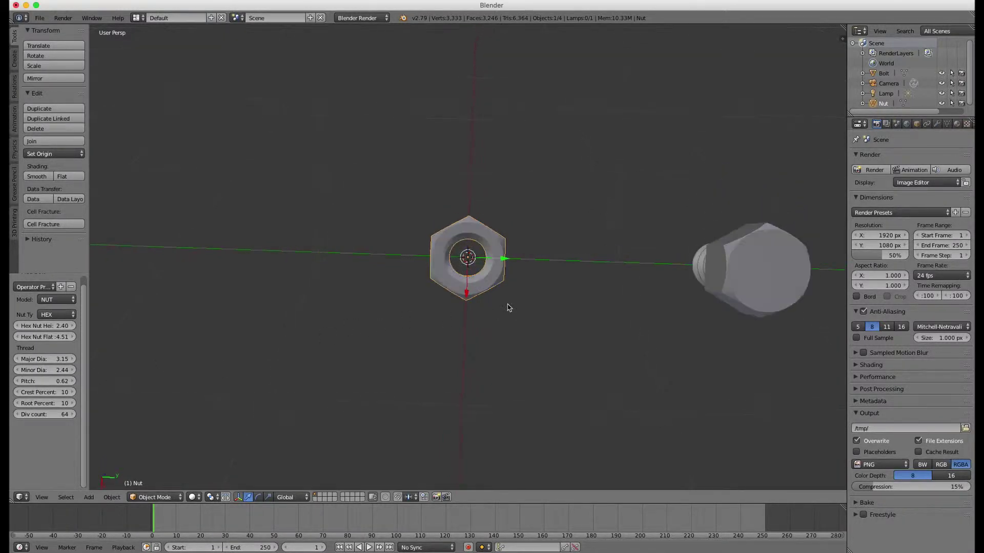
# Scale the nut to 30 on X, Y and Z in the transform panel
pyautogui.scroll(-10, 595, 328)
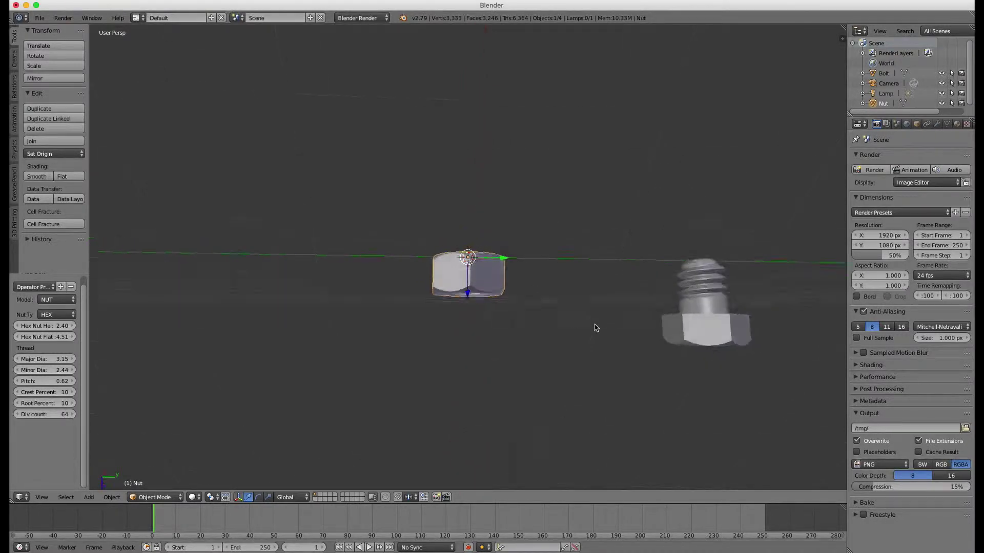
pyautogui.scroll(-5, 596, 328)
pyautogui.scroll(3, 596, 328)
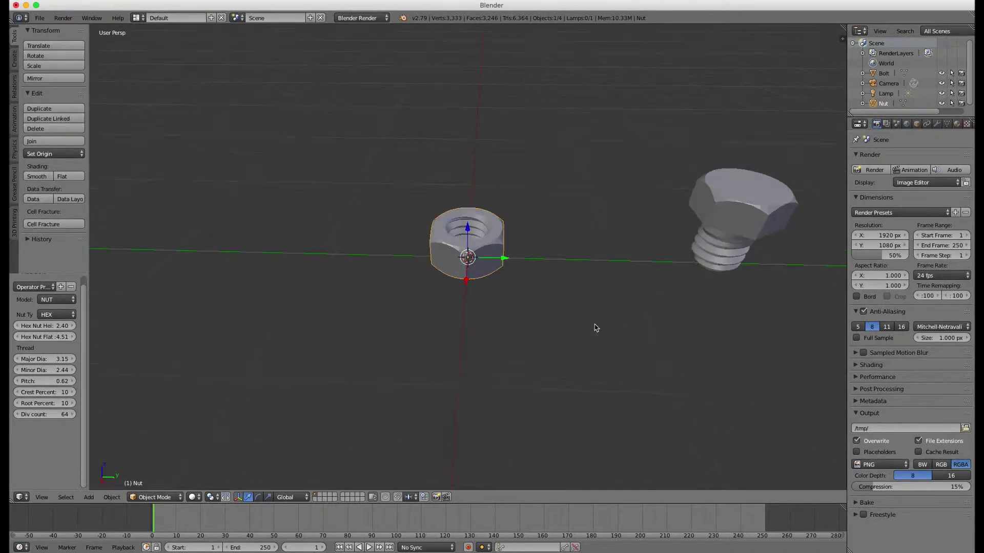
pyautogui.press('n')
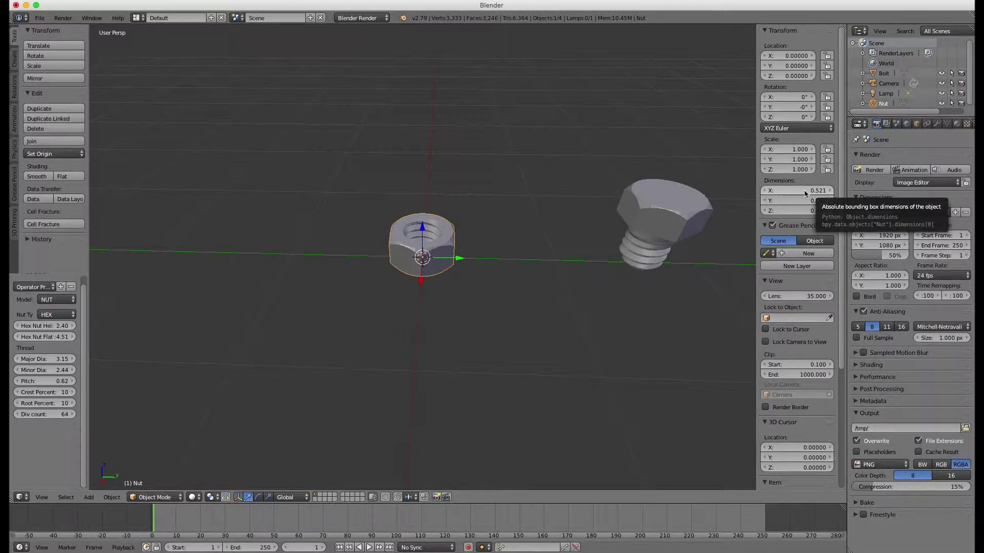
pyautogui.click(785, 149)
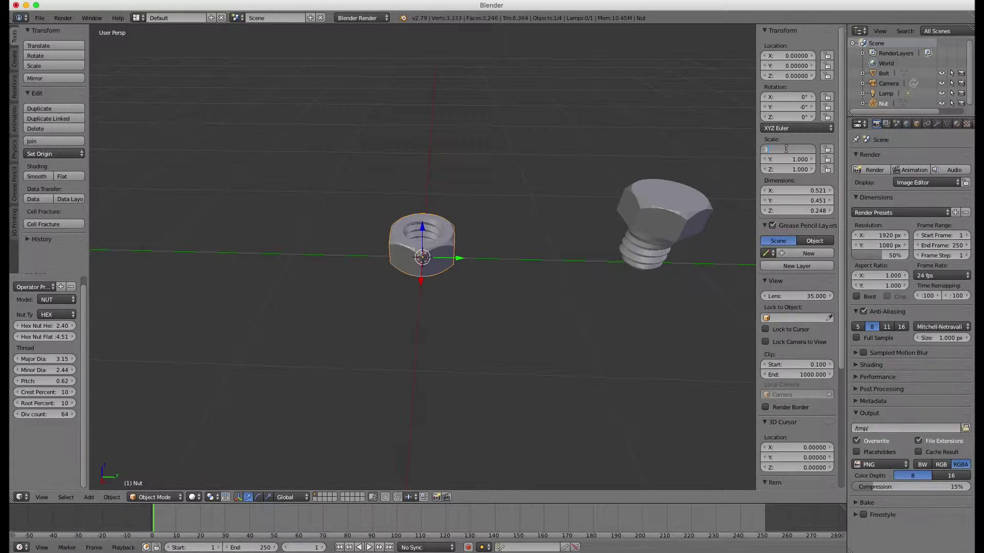
pyautogui.write('30')
pyautogui.press('Tab')
pyautogui.write('30')
pyautogui.press('Tab')
pyautogui.write('30')
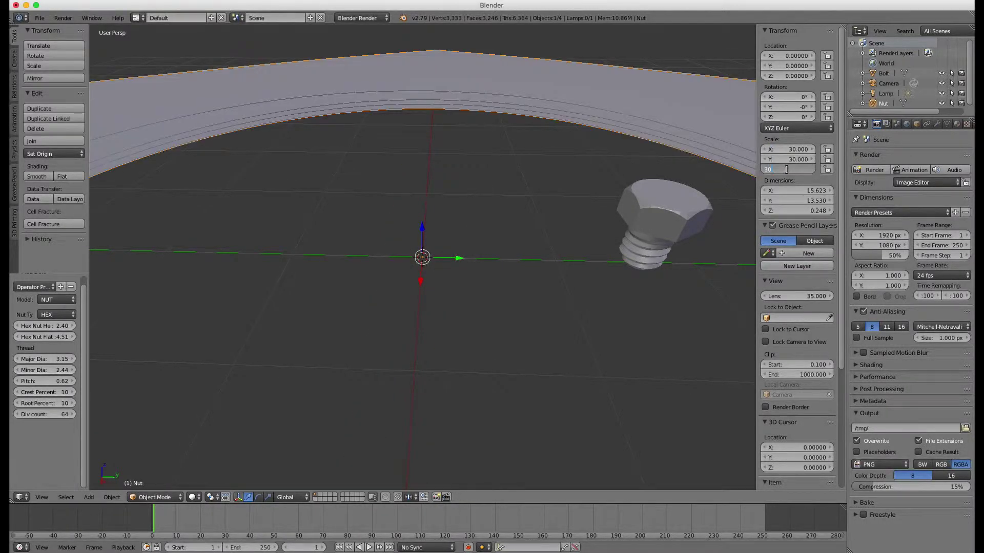
pyautogui.press('Return')
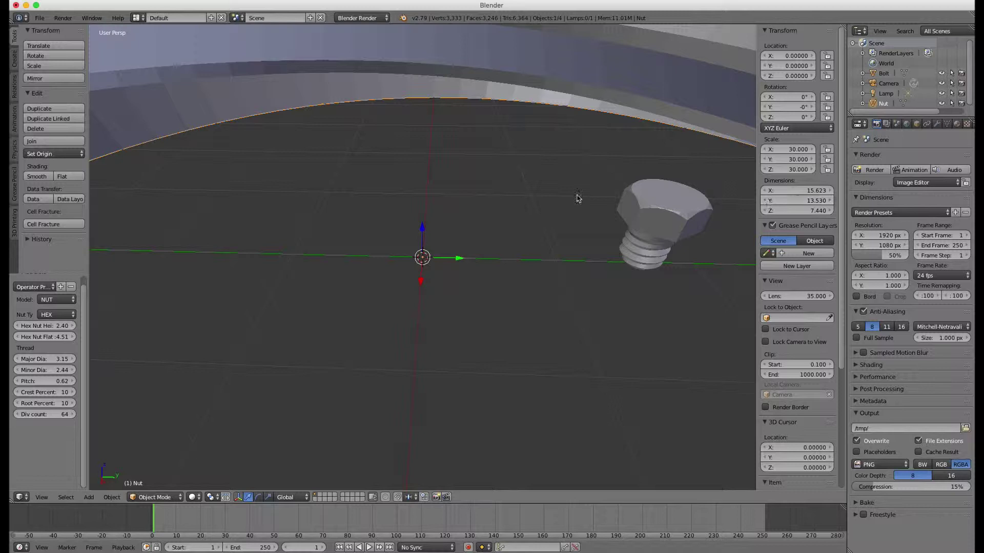
# Scale the bolt to 30 on all axes and move it along Y beside the nut
pyautogui.rightClick(664, 200)
pyautogui.click(787, 150)
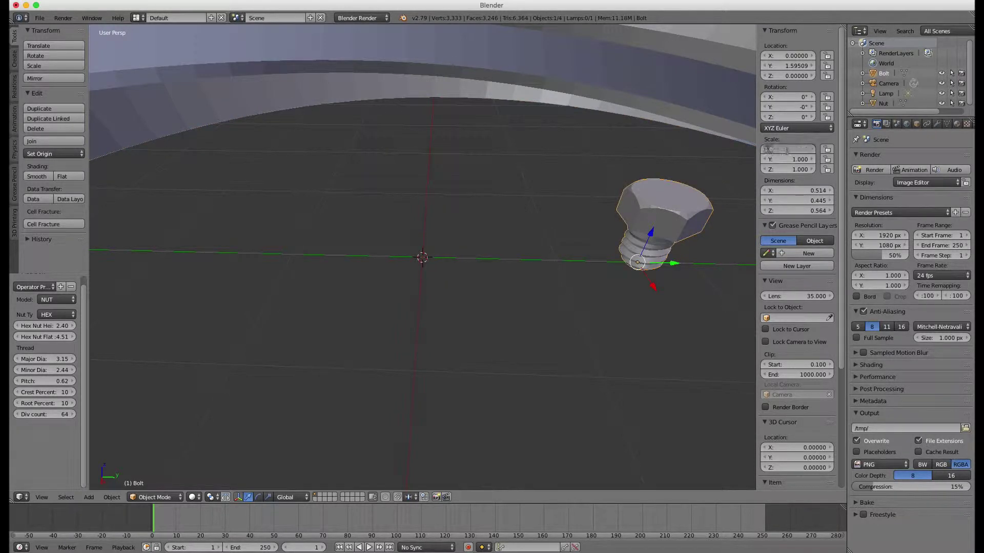
pyautogui.write('30')
pyautogui.press('Tab')
pyautogui.write('30')
pyautogui.press('Tab')
pyautogui.write('30')
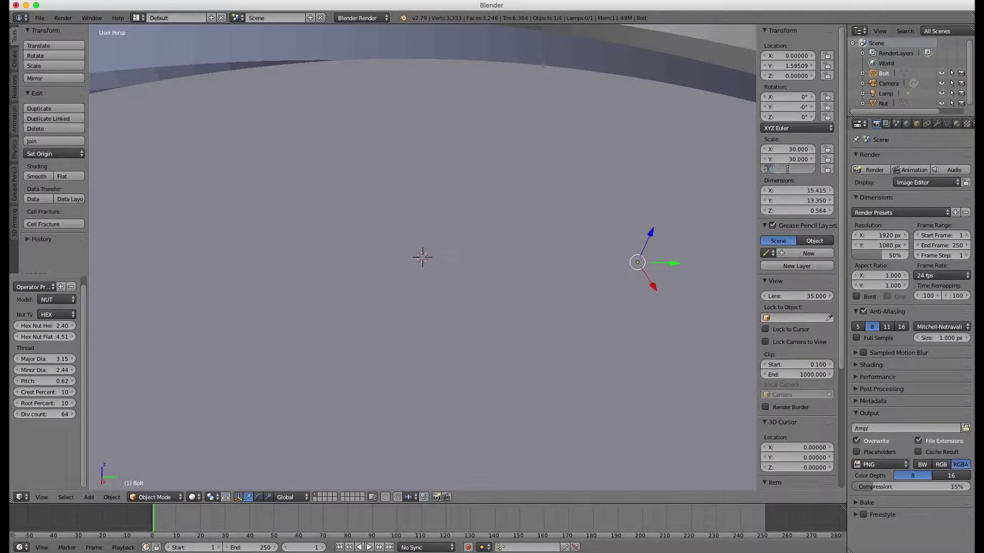
pyautogui.press('Return')
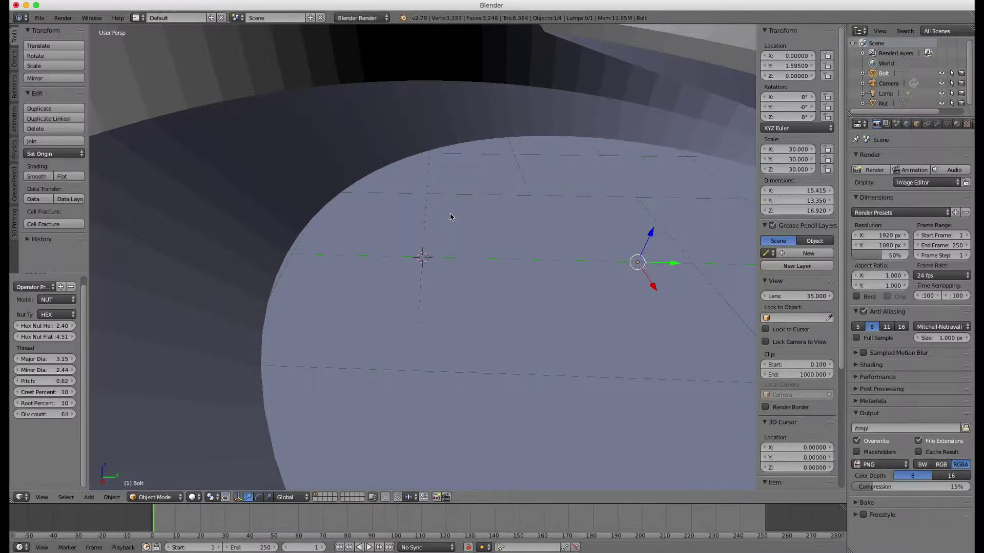
pyautogui.scroll(-6, 451, 217)
pyautogui.moveTo(482, 263); pyautogui.dragTo(579, 267)
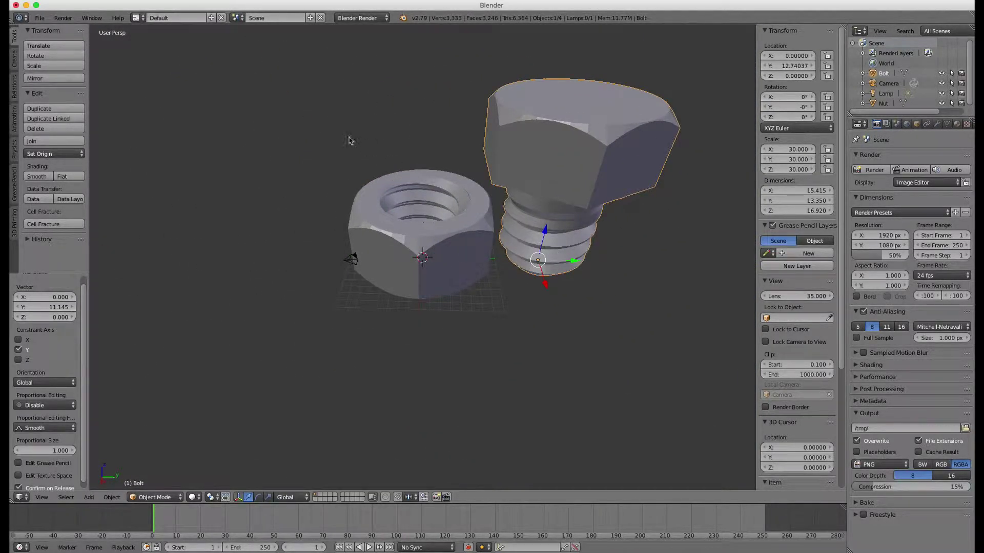
# Export the bolt and nut as untitled-Bolt.stl and untitled-Nut.stl and preview them in the folder
pyautogui.click(16, 222)
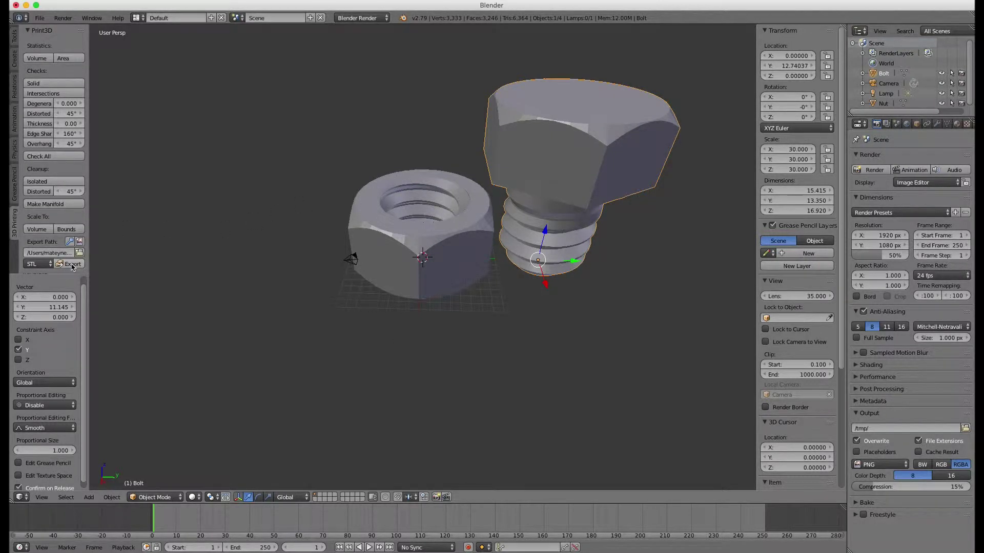
pyautogui.click(72, 265)
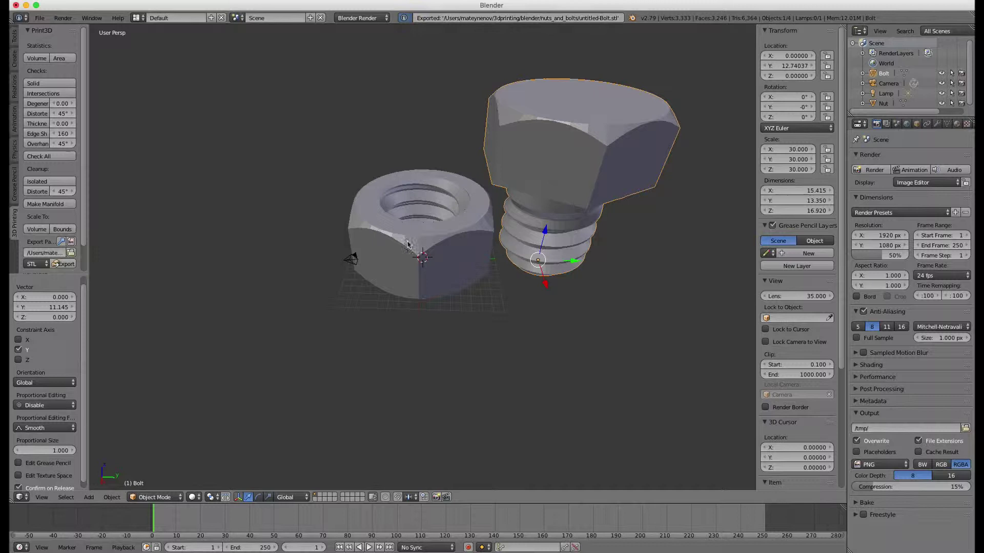
pyautogui.rightClick(364, 246)
pyautogui.click(58, 266)
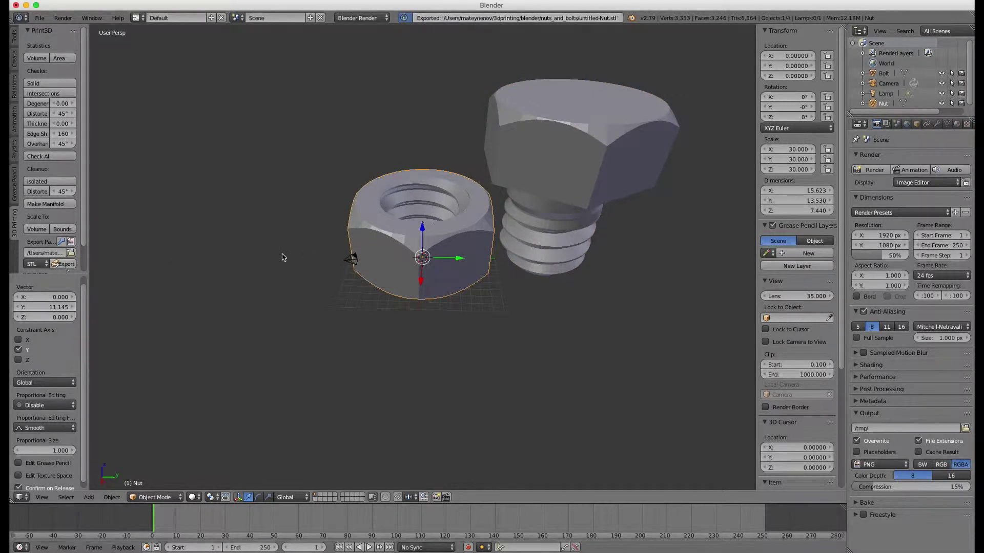
pyautogui.press('super+Tab')
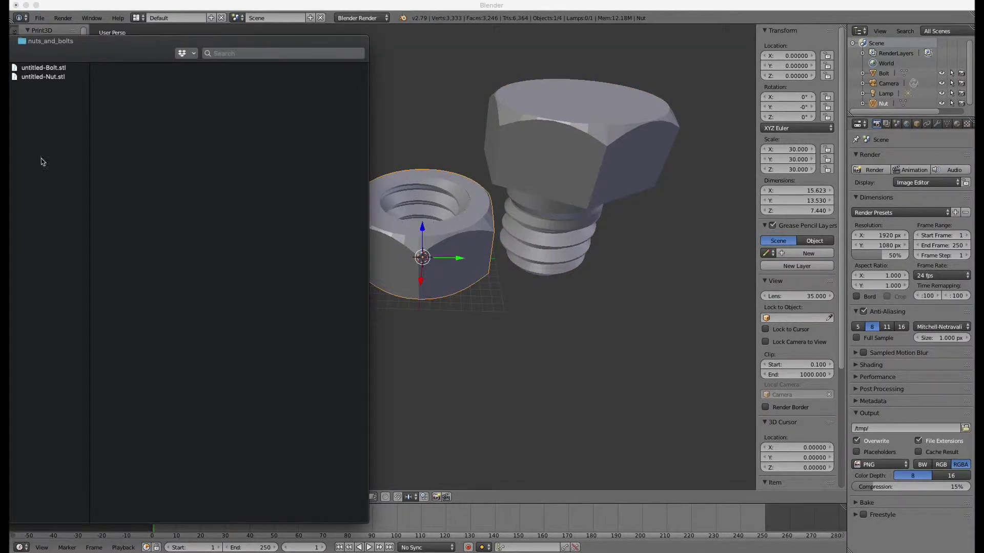
pyautogui.click(48, 70)
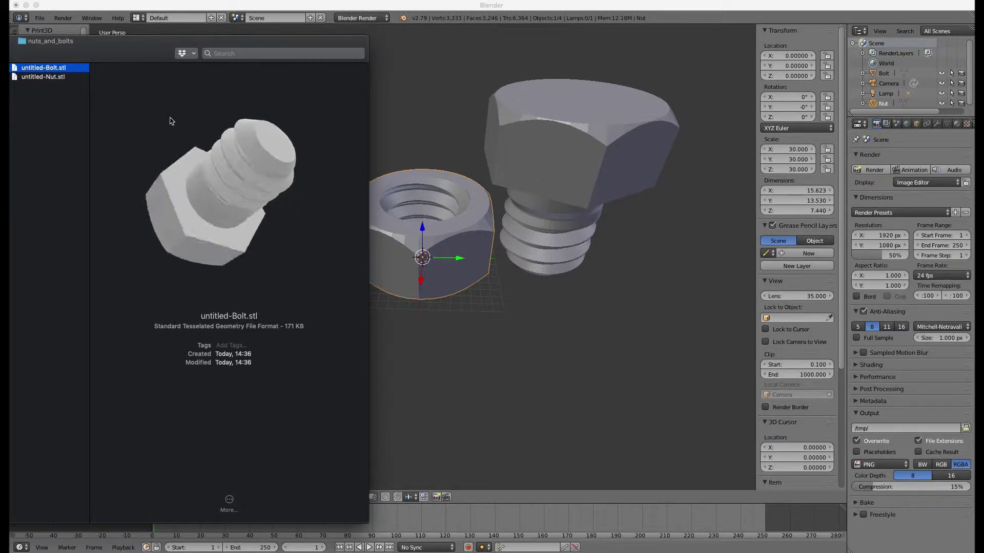
pyautogui.click(59, 79)
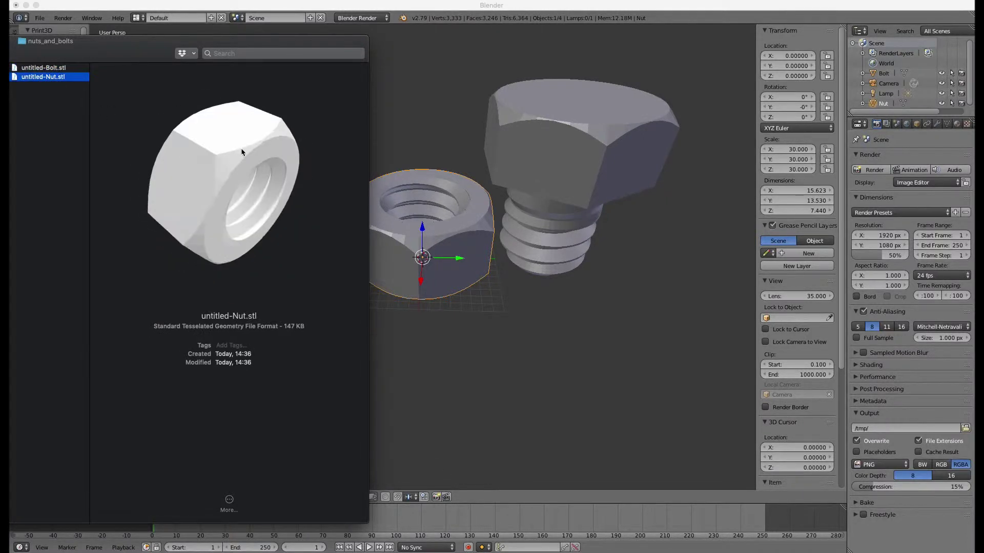
pyautogui.press('super+Tab')
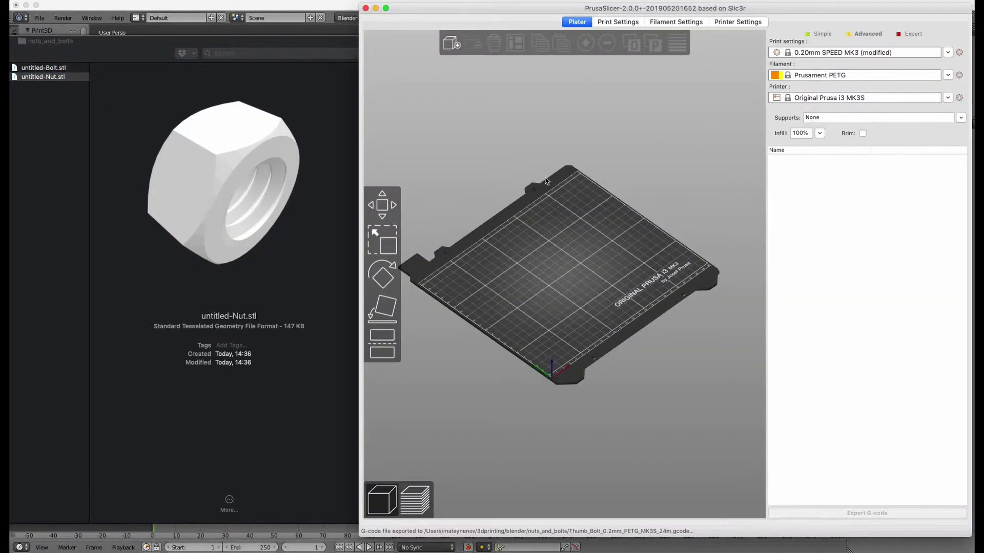
# Load the bolt and nut STLs onto the PrusaSlicer bed and arrange them
pyautogui.moveTo(34, 69); pyautogui.dragTo(537, 263)
pyautogui.moveTo(36, 77); pyautogui.dragTo(528, 290)
pyautogui.click(516, 42)
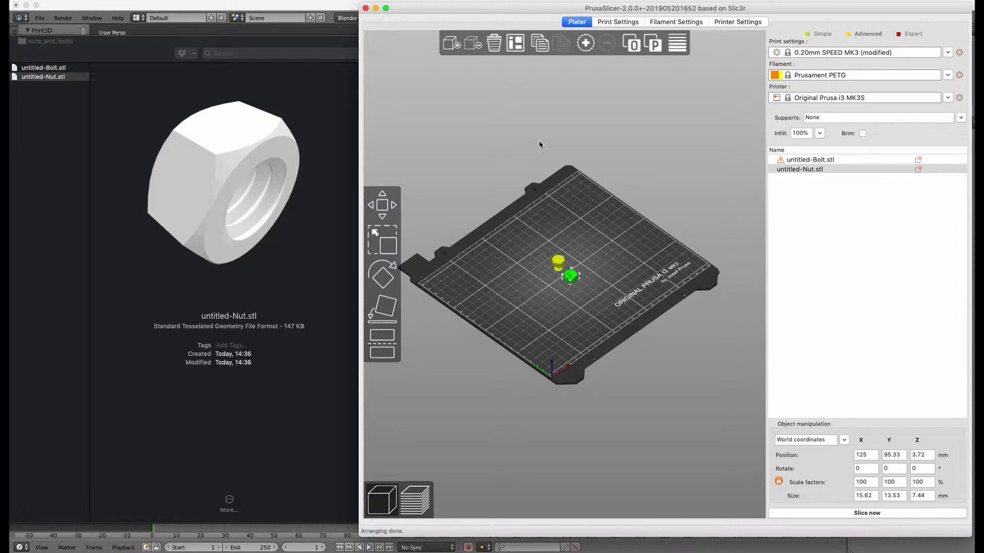
pyautogui.scroll(10, 582, 267)
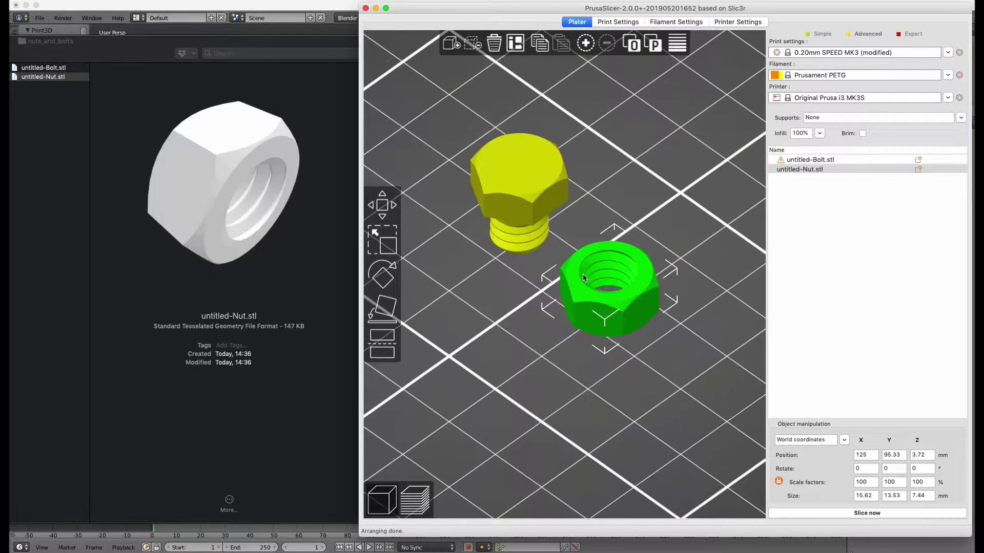
# Stand the bolt on its head with Place on Face and slice both parts
pyautogui.click(382, 308)
pyautogui.click(543, 158)
pyautogui.click(394, 304)
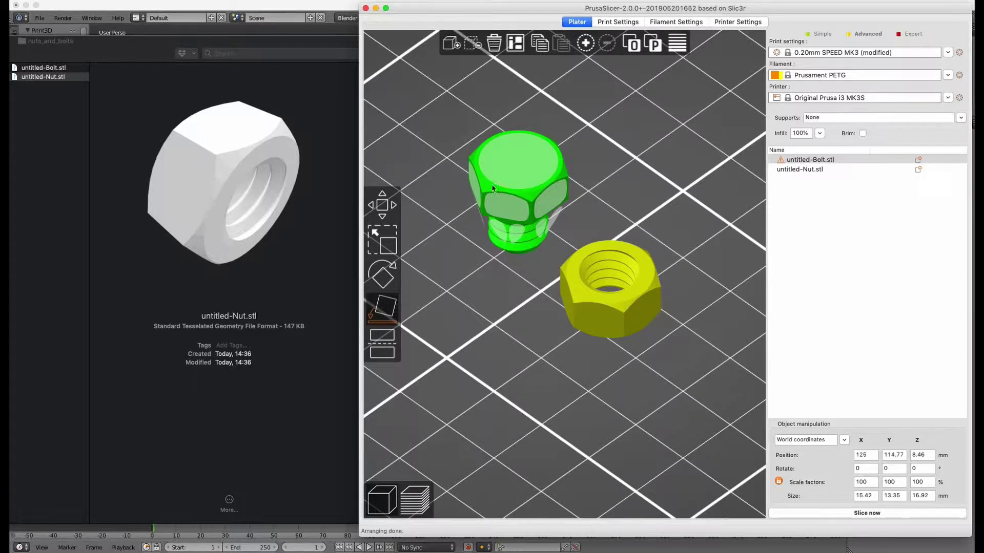
pyautogui.click(516, 176)
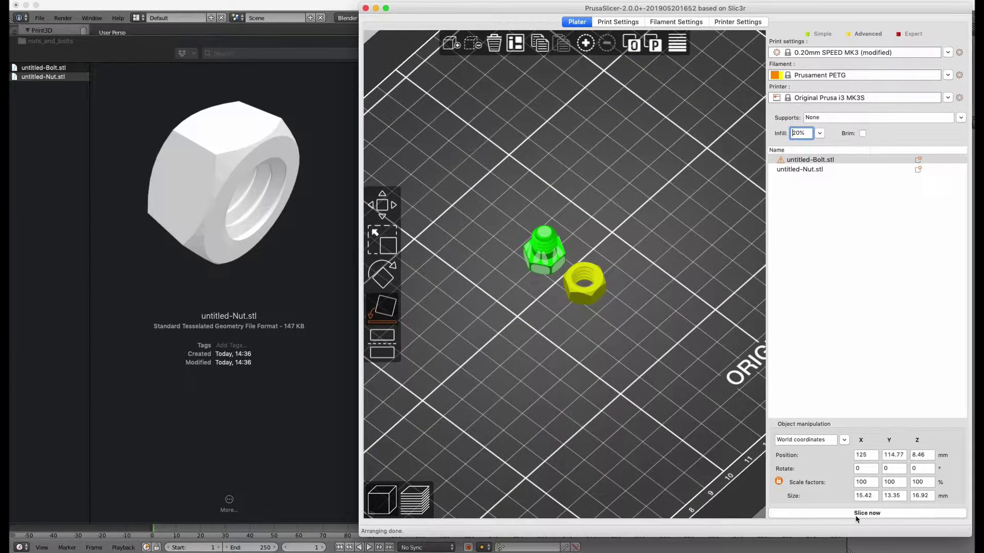
pyautogui.click(856, 512)
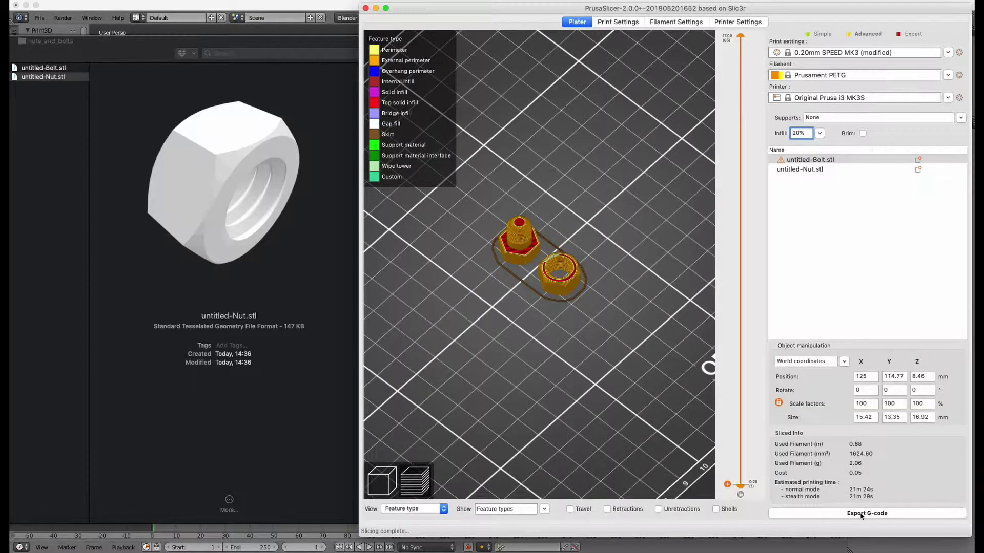
# Export the G-code as nut_and_bolt_0.2mm_PETG_MK3S_21m.gcode and select it in the export folder
pyautogui.click(861, 513)
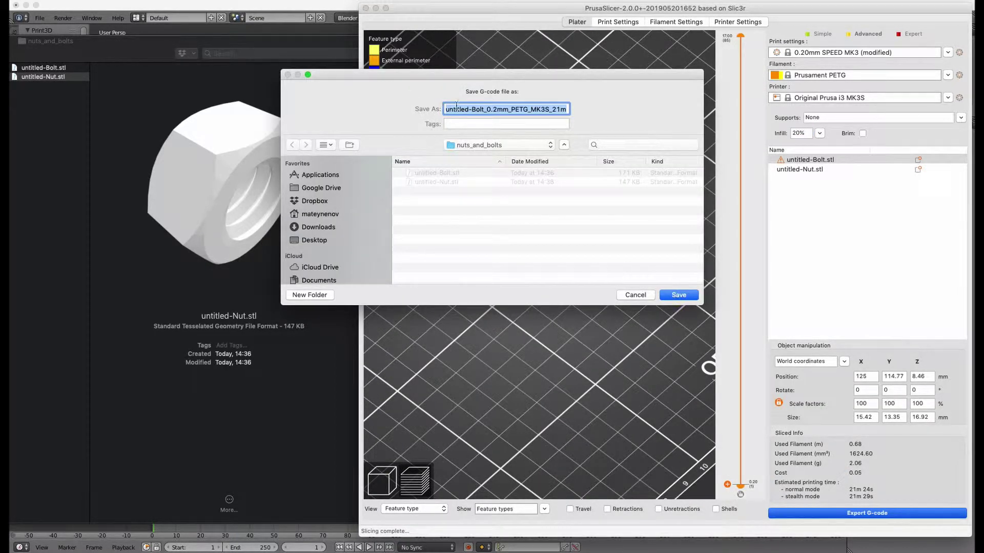
pyautogui.moveTo(485, 109); pyautogui.dragTo(325, 92)
pyautogui.write('nut_and_bolt')
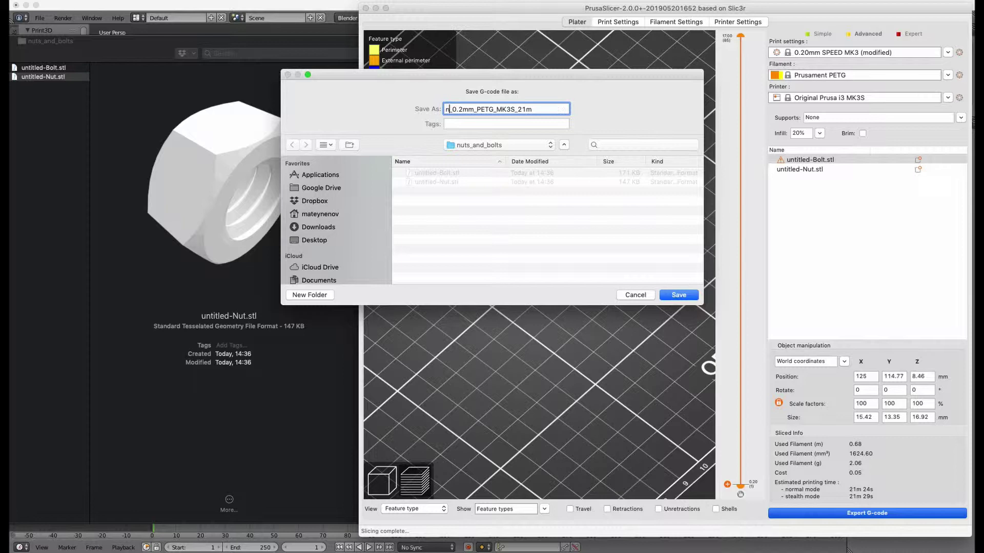
pyautogui.press('Return')
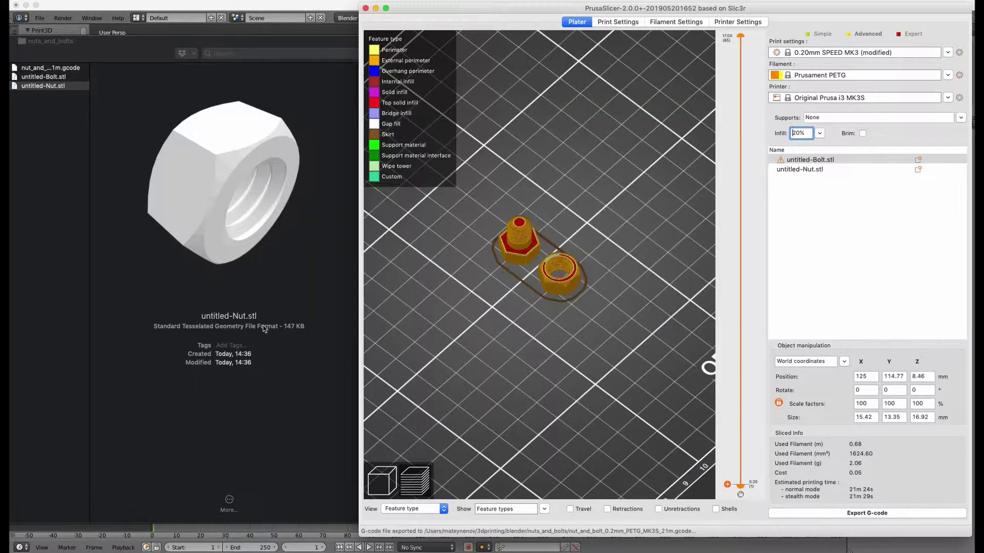
pyautogui.click(117, 178)
pyautogui.click(60, 68)
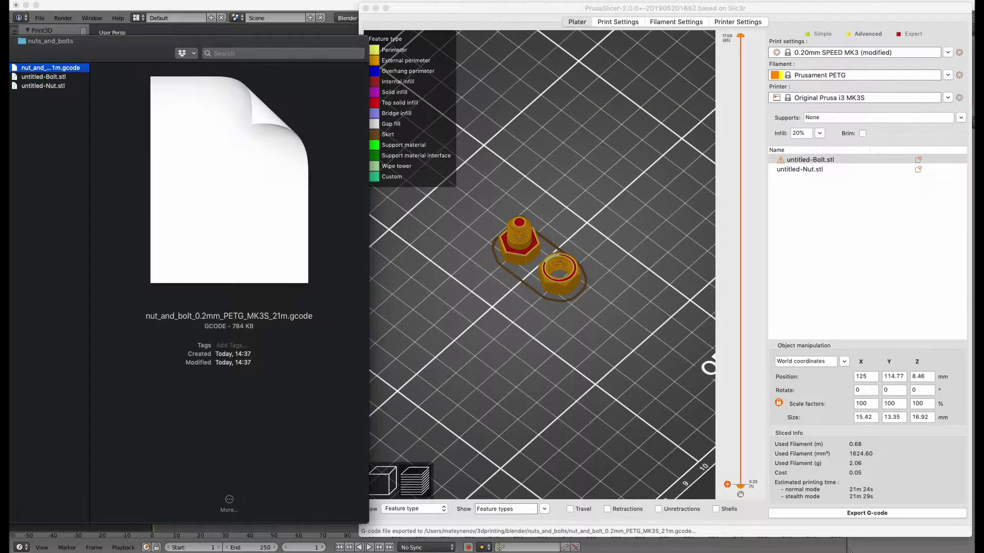
pyautogui.press('super+Tab')
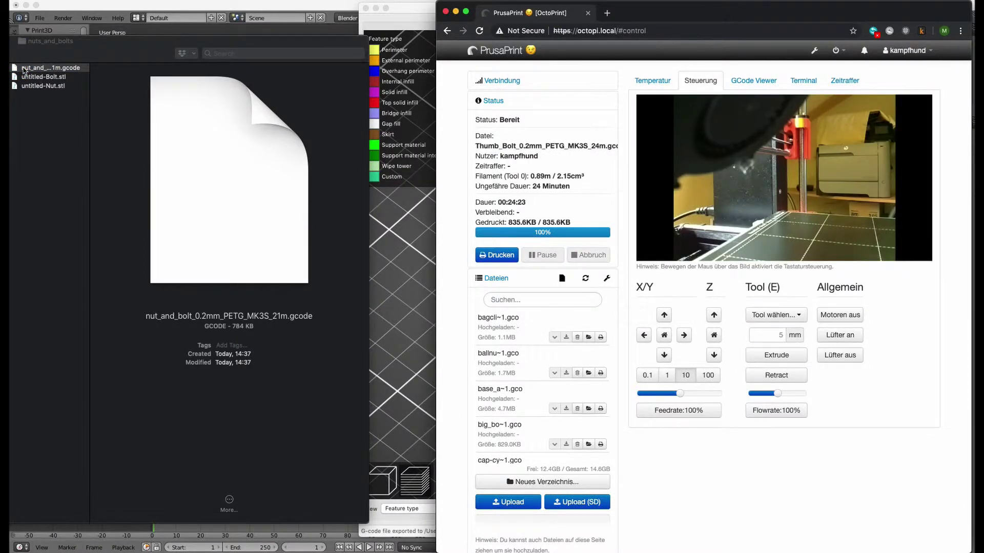
# Upload nut_and_bolt_0.2mm_PETG_MK3S_21m.gcode to OctoPrint by dragging it in, then check temperatures
pyautogui.moveTo(24, 71); pyautogui.dragTo(471, 354)
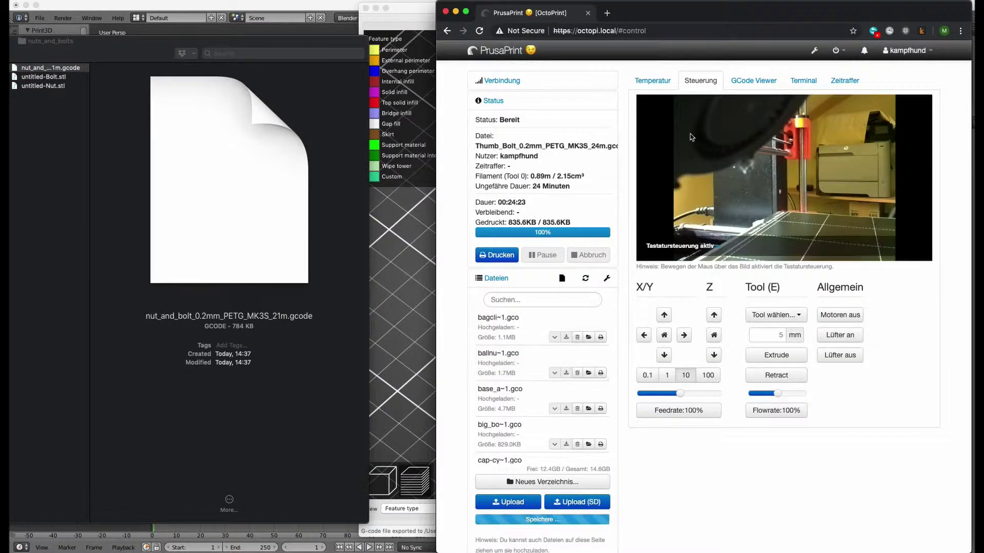
pyautogui.click(652, 81)
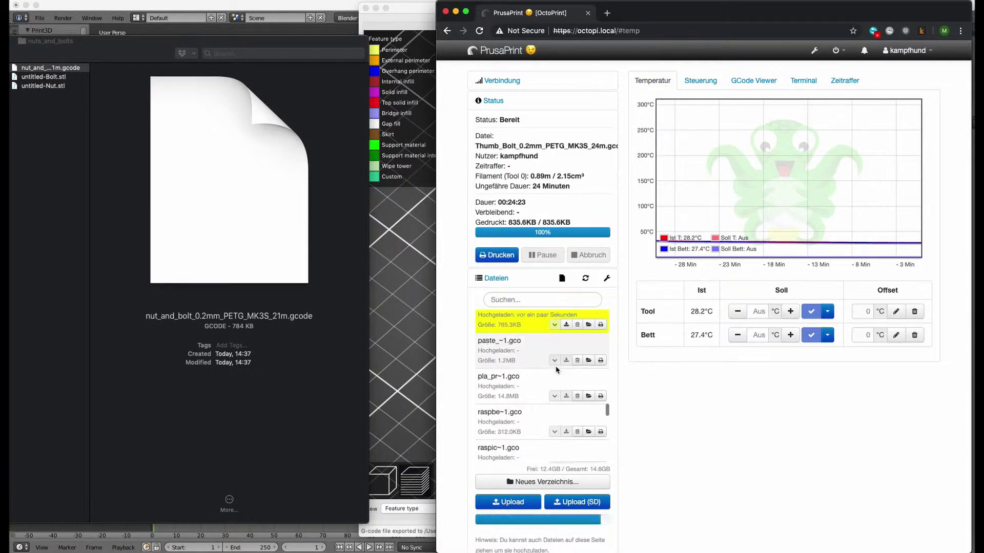
pyautogui.scroll(2, 522, 403)
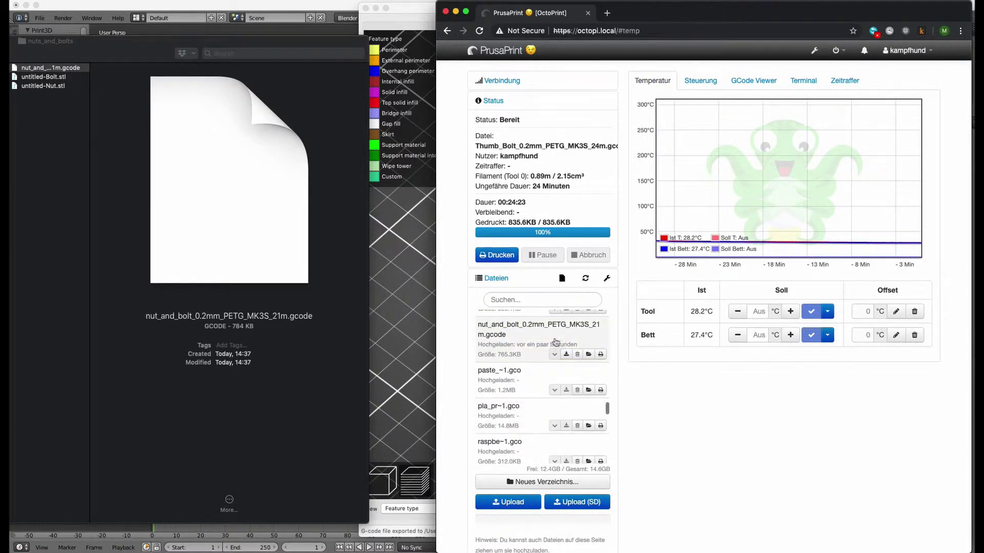
# Print the nut_and_bolt G-code until it finishes after 25:09, then return to the Steuerung page
pyautogui.click(602, 354)
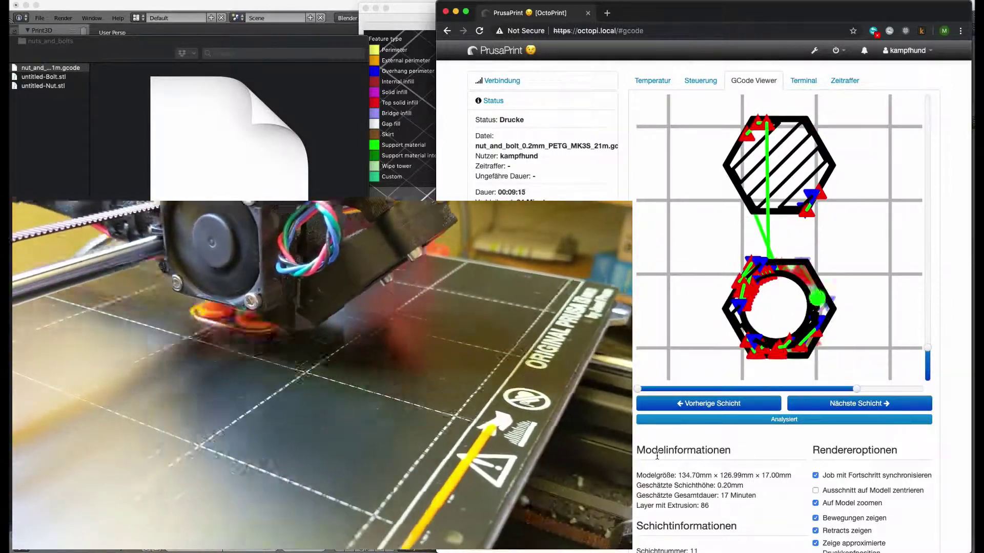
pyautogui.scroll(-2, 657, 455)
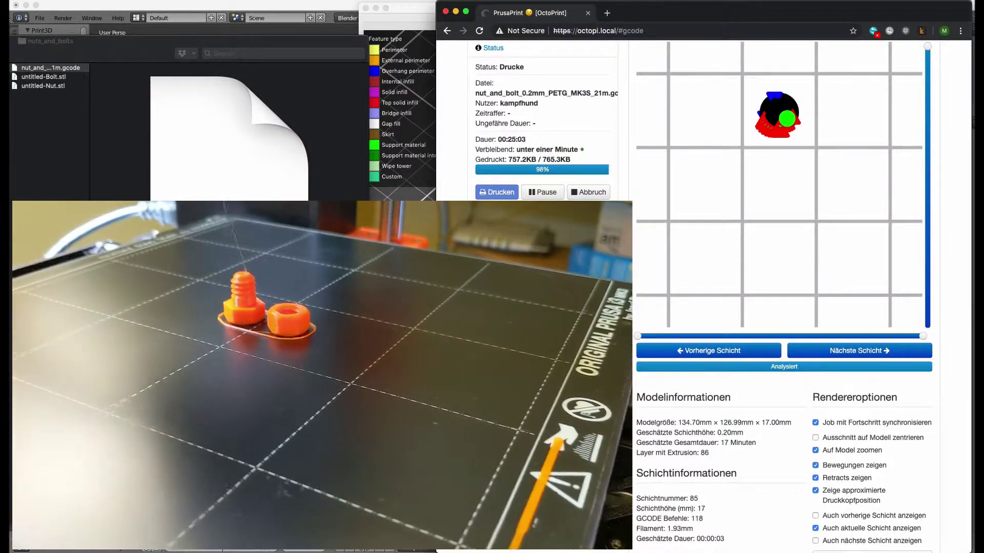
pyautogui.scroll(2, 830, 246)
pyautogui.click(701, 81)
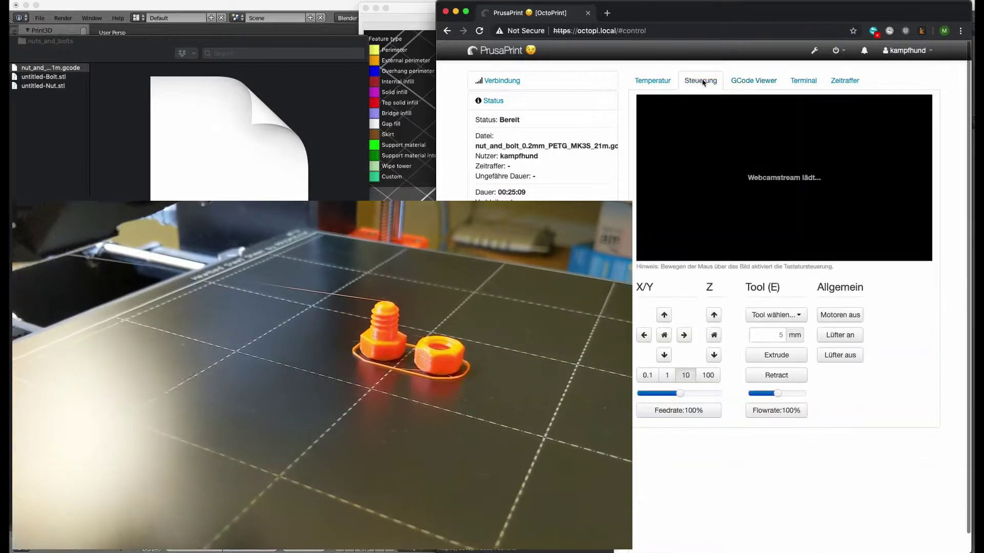